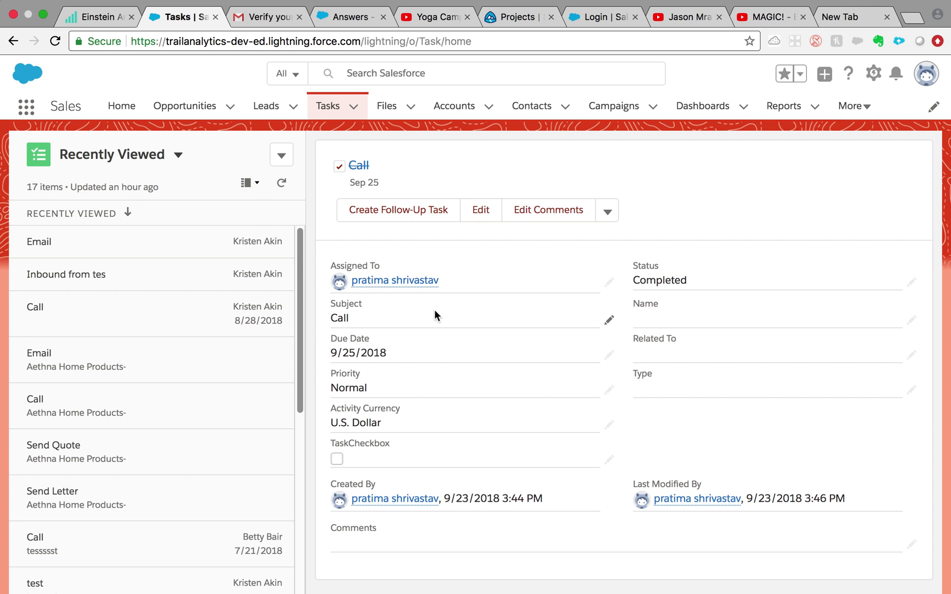
- Create a new process named 'Overdue Task Reminder' that starts when a record changes
key("ctrl+Right")
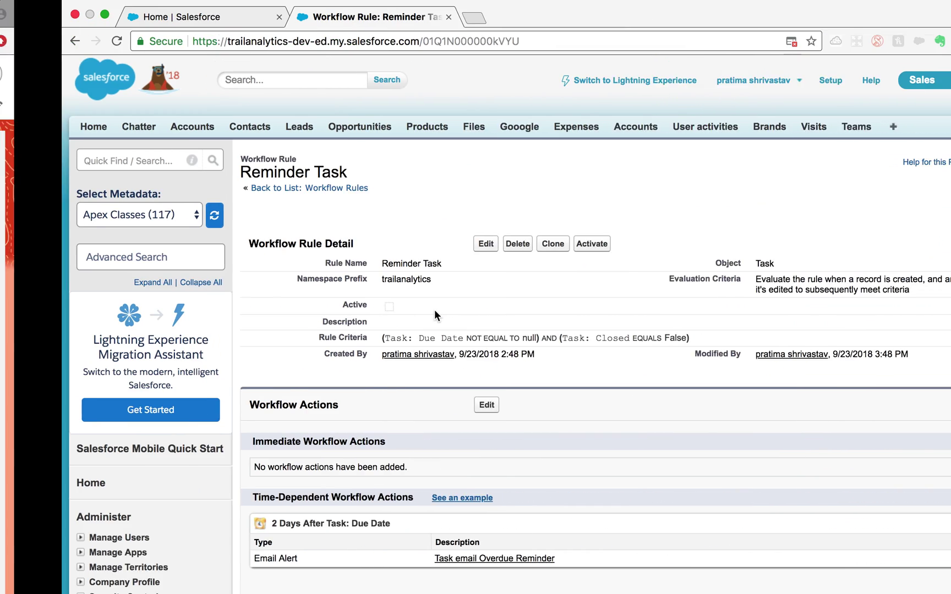
left_click(109, 19)
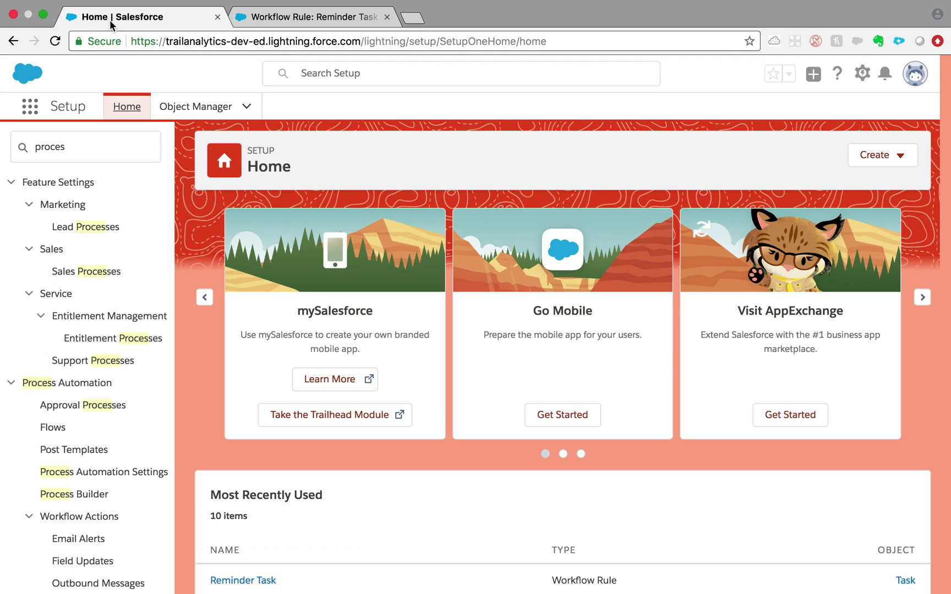
left_click(86, 493)
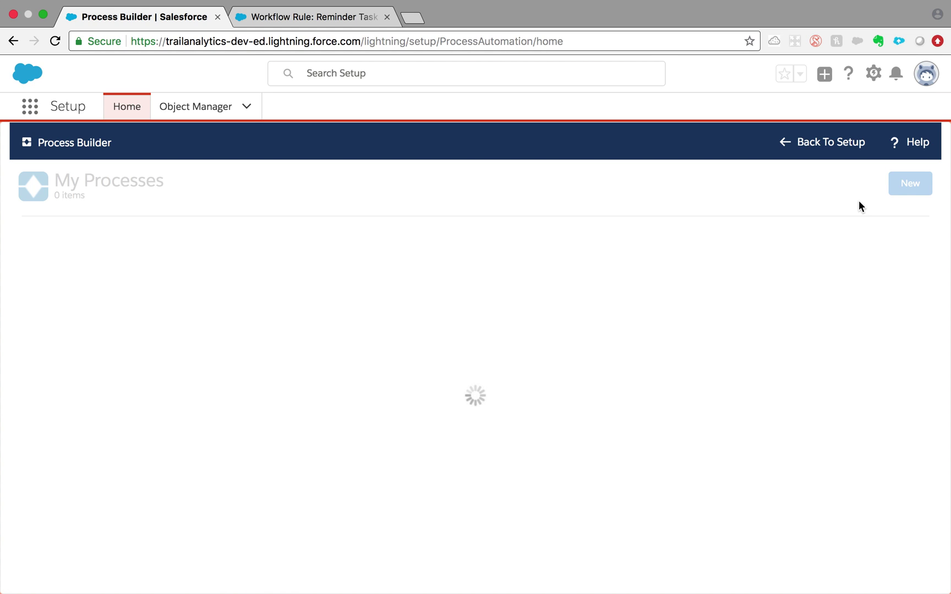
left_click(924, 186)
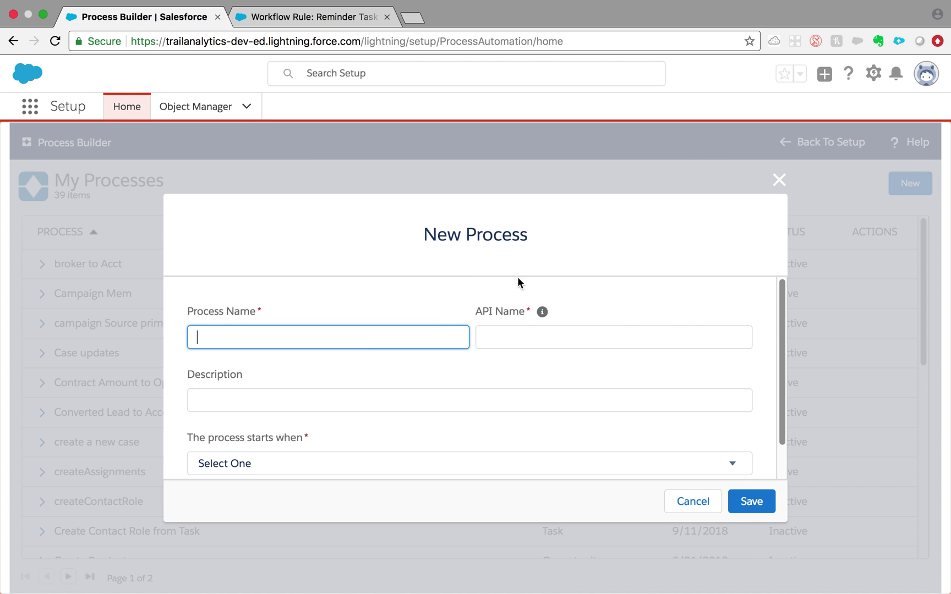
type("Re")
type("mi")
key("BackSpace")
key("BackSpace")
key("BackSpace")
type("O")
type("verdue ")
type("Task Reminder")
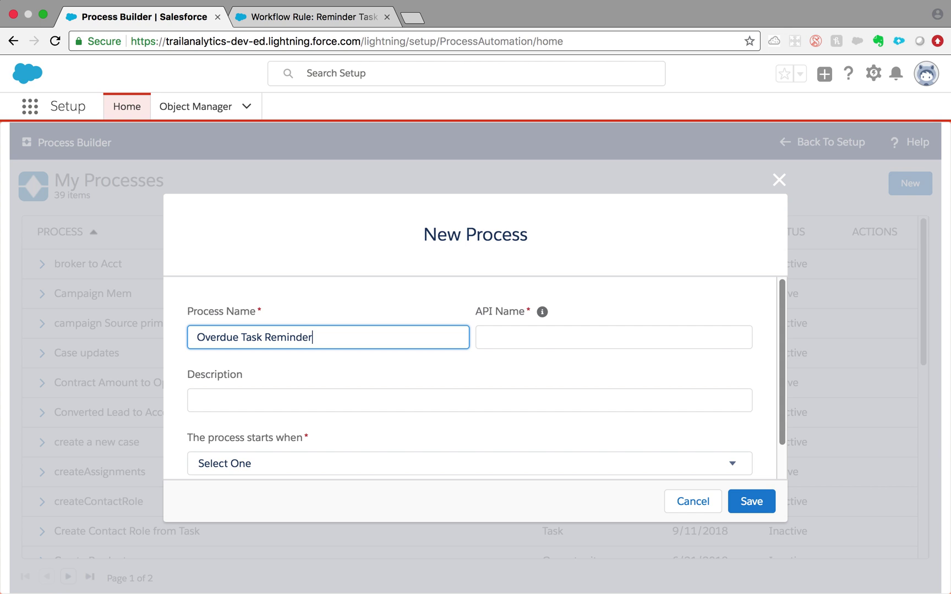
left_click(353, 400)
left_click(358, 465)
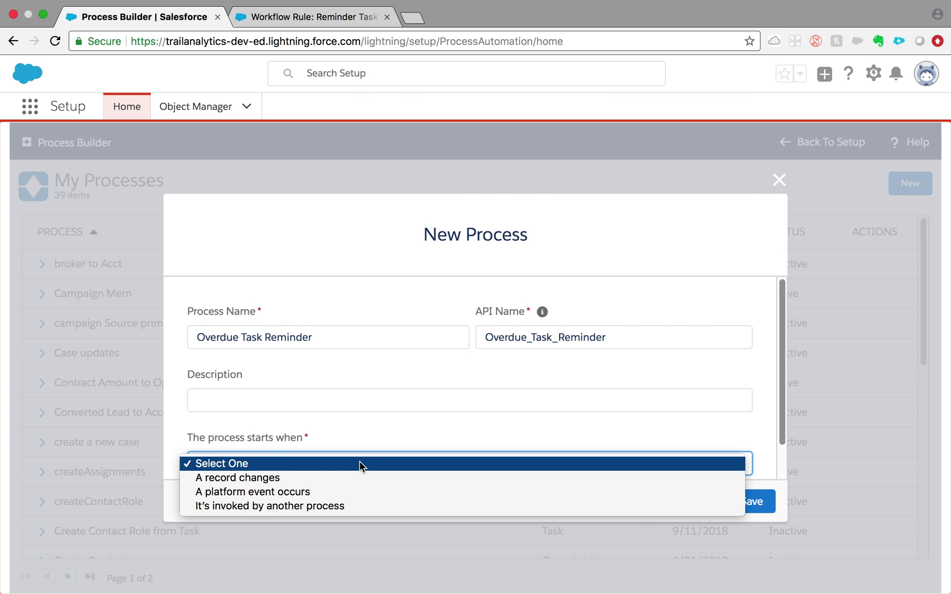
left_click(308, 477)
left_click(762, 507)
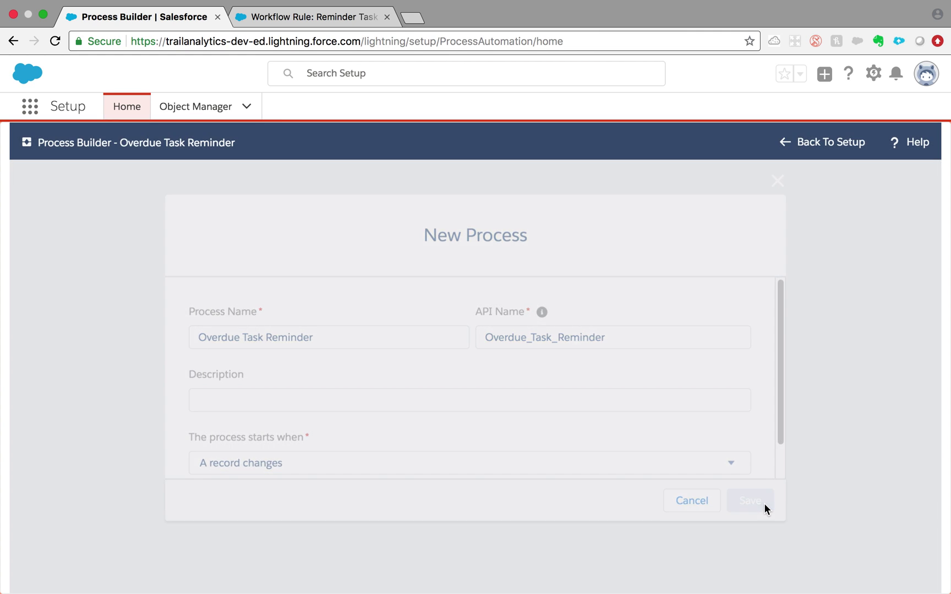
- Set the process object to Task, starting when a record is created or edited
left_click(78, 275)
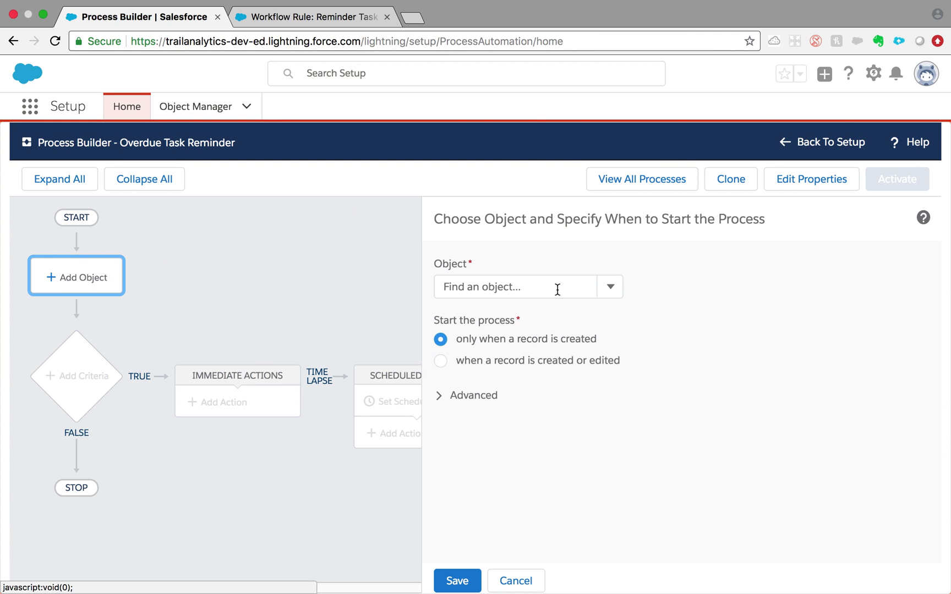
left_click(556, 286)
type("tas")
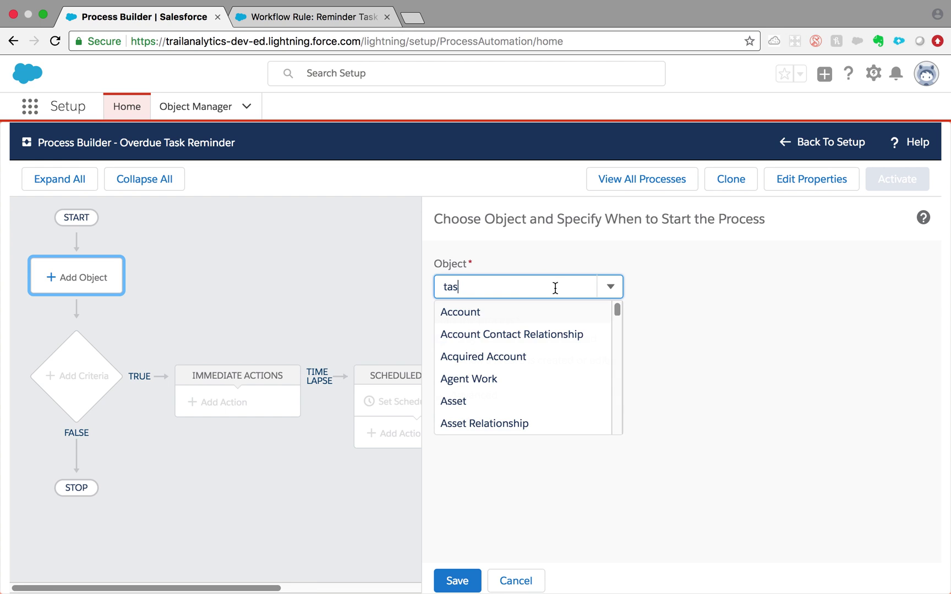
left_click(475, 356)
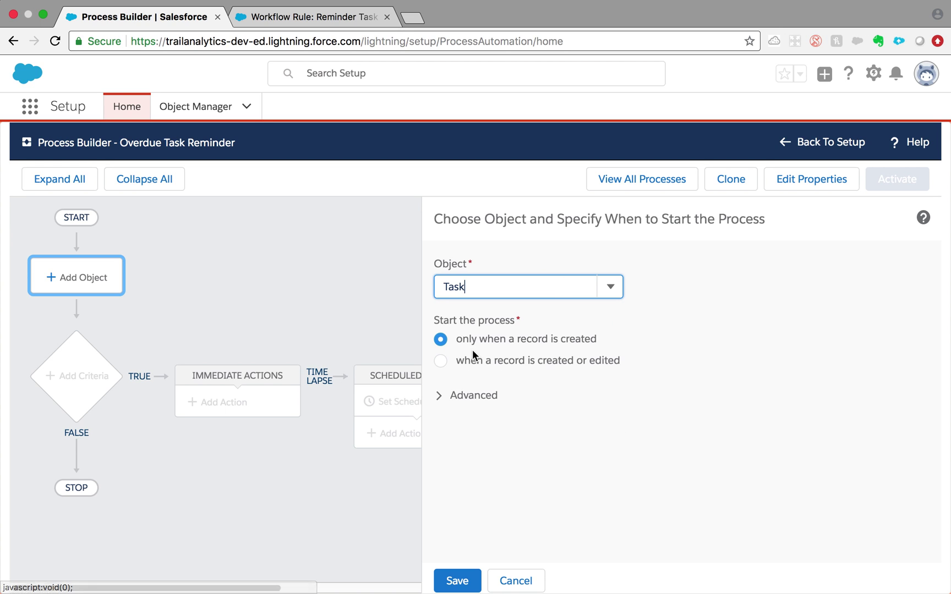
left_click(442, 360)
left_click(457, 581)
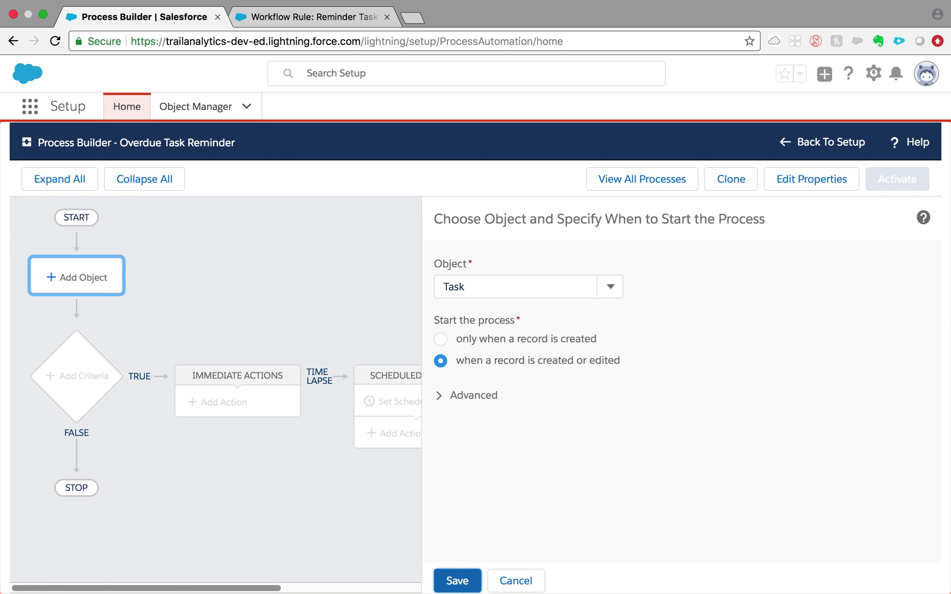
- Add a criteria named 'Task Due date is not empty', fixing the 'Duye' typo
left_click(87, 371)
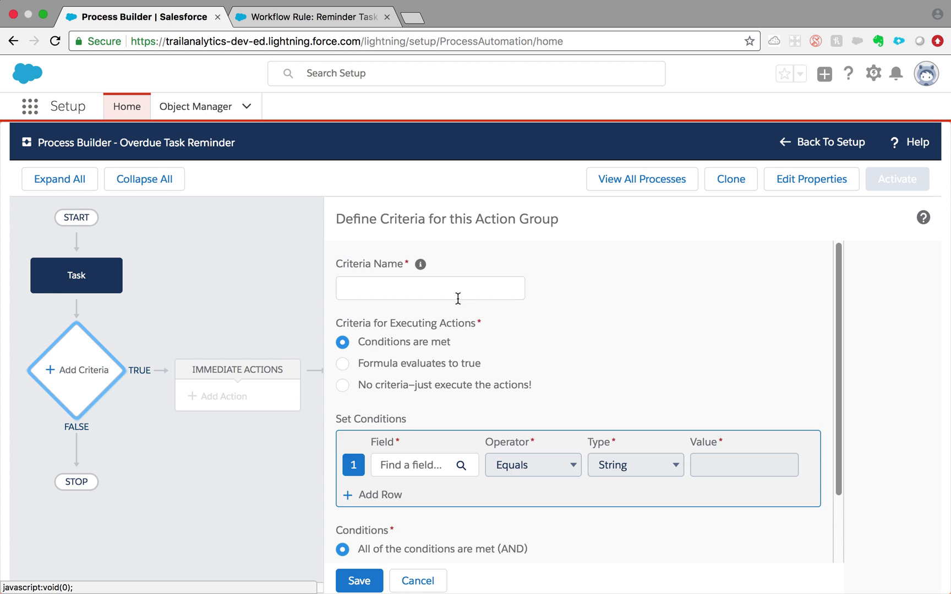
left_click(455, 291)
type("Task")
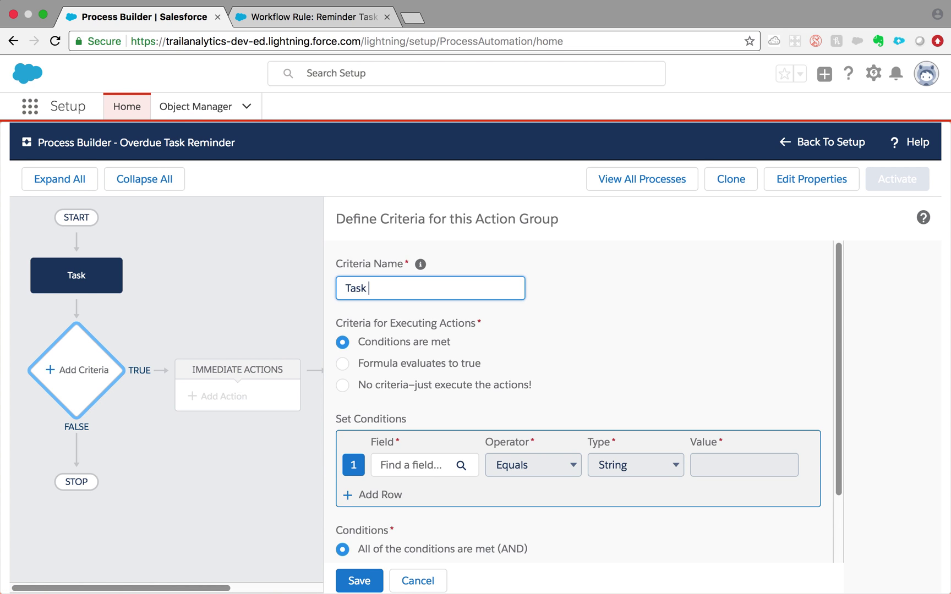
type(" Duye date ")
type("is not empty")
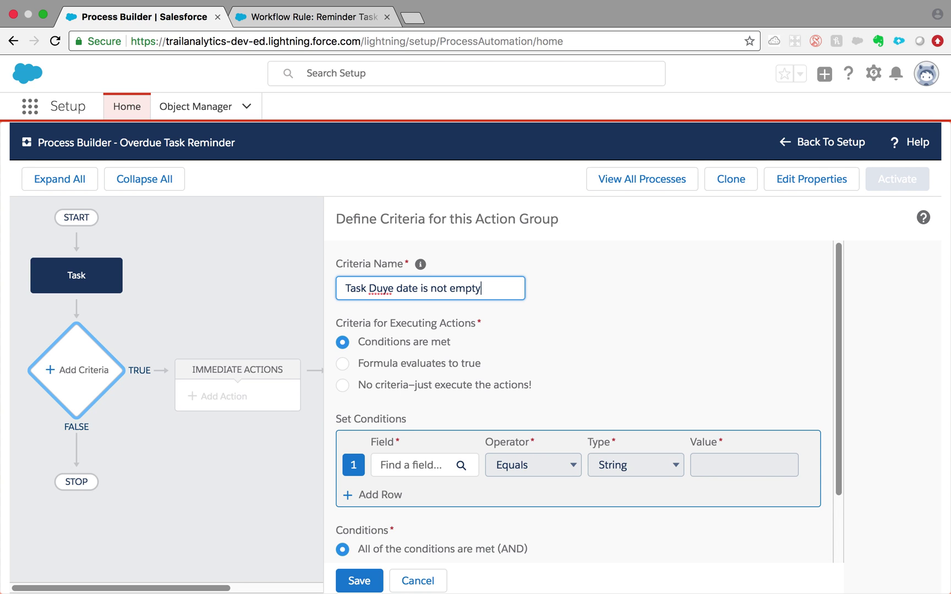
left_click(387, 288)
key("BackSpace")
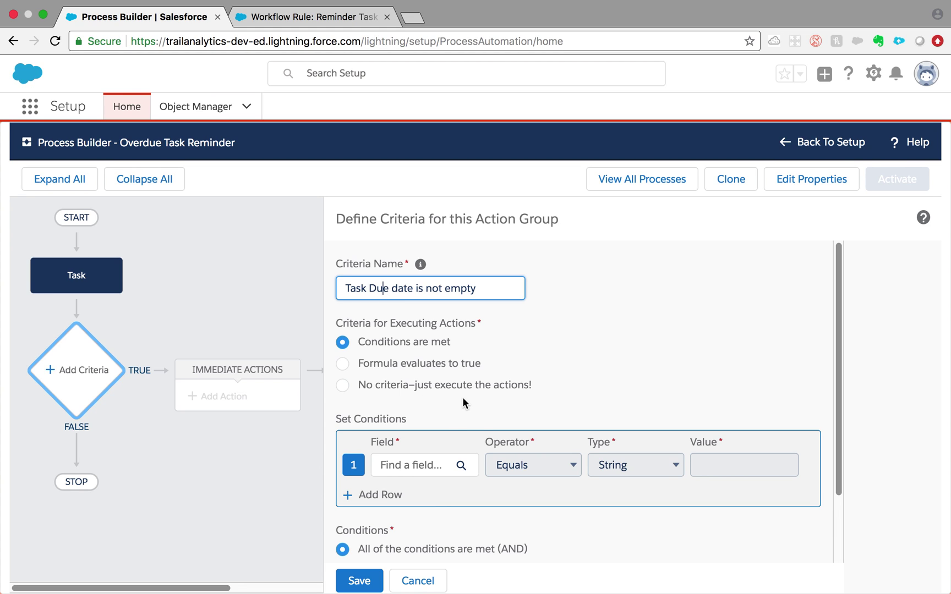
- Add a first condition testing whether Due Date Only is null
left_click(454, 465)
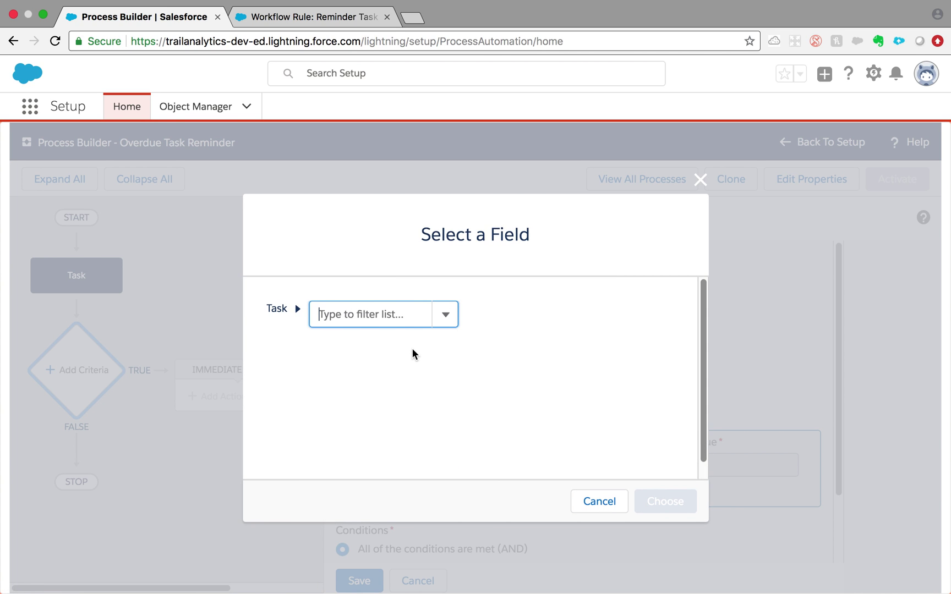
type("due")
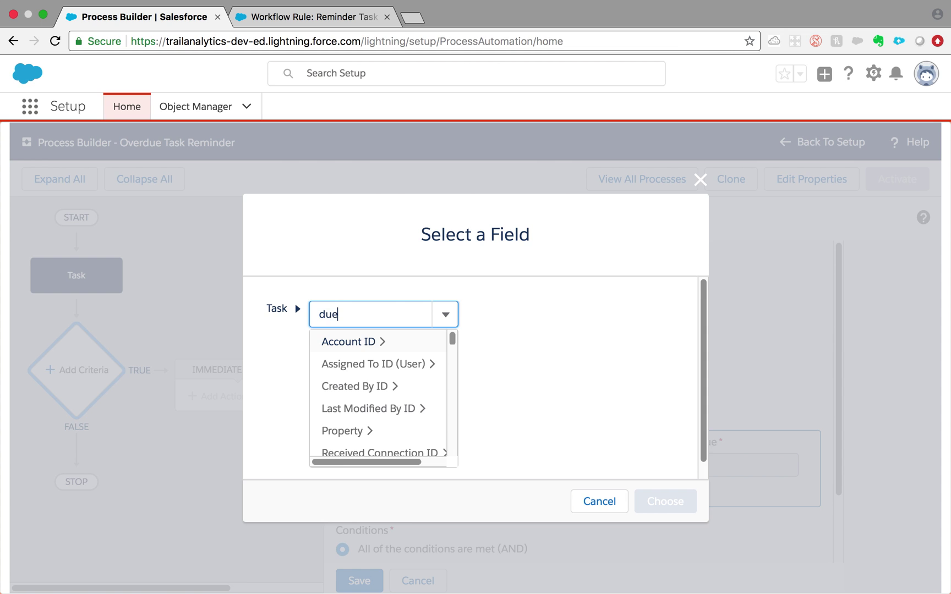
left_click(382, 343)
left_click(665, 511)
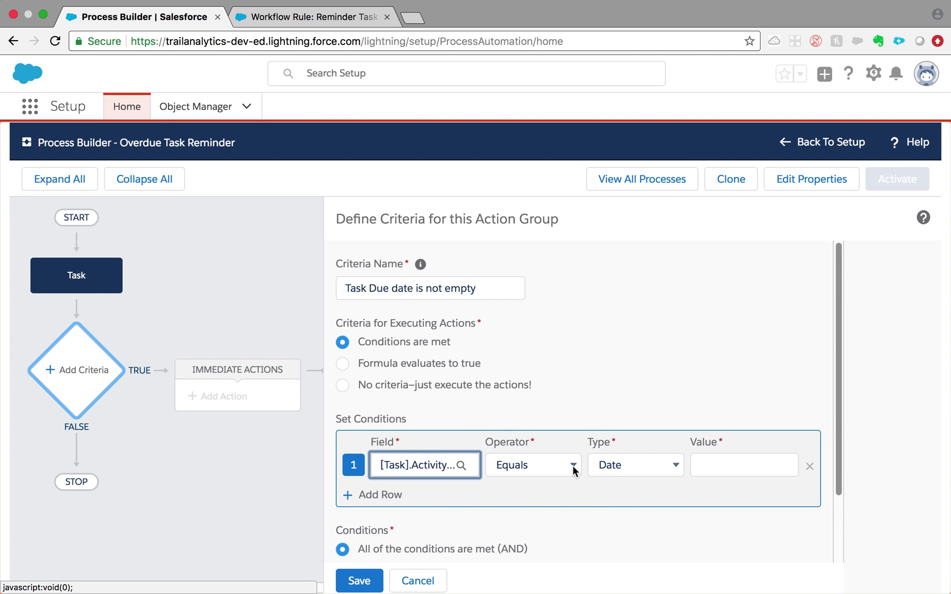
left_click(571, 468)
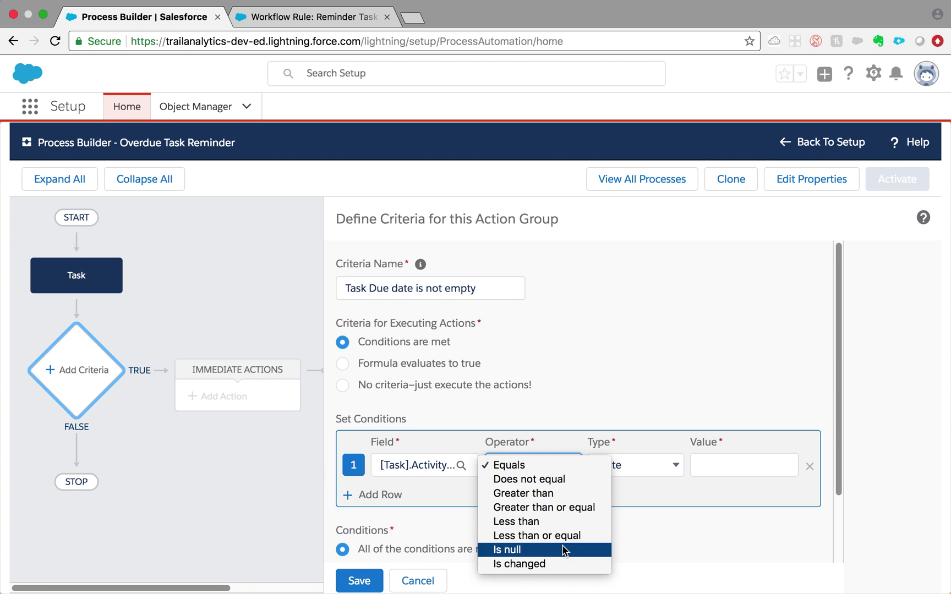
left_click(626, 469)
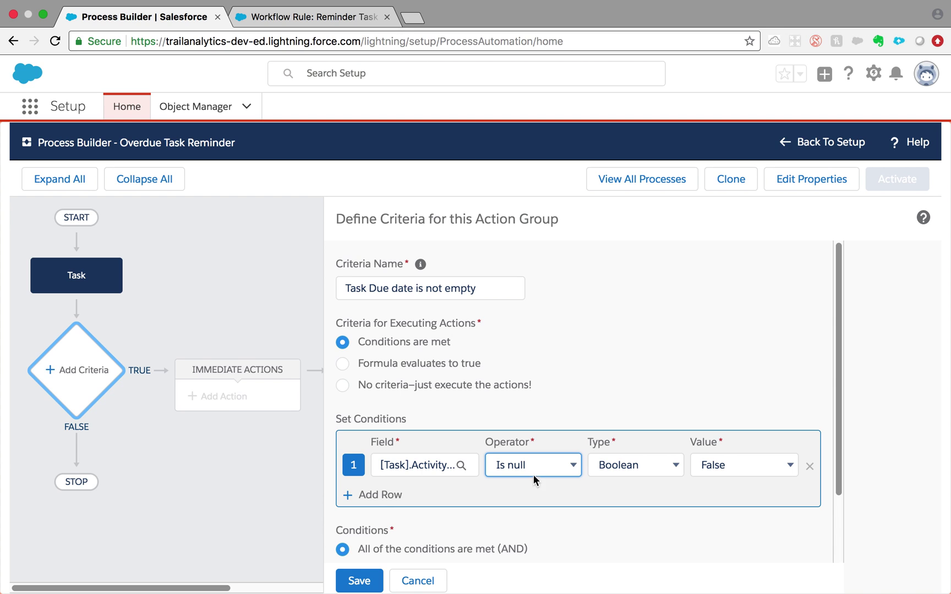
- Add a second condition Status does not equal Completed and save the criteria
left_click(392, 497)
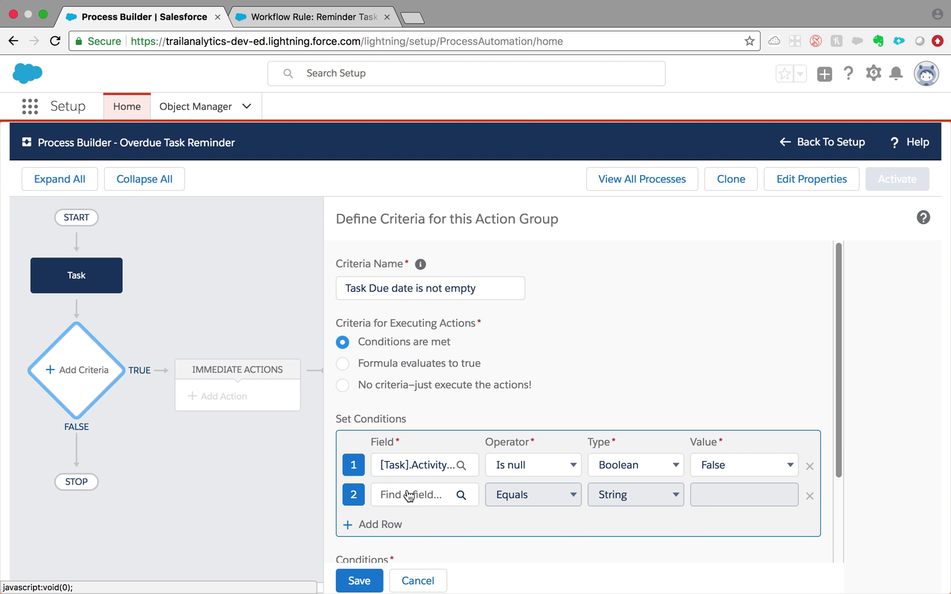
left_click(408, 496)
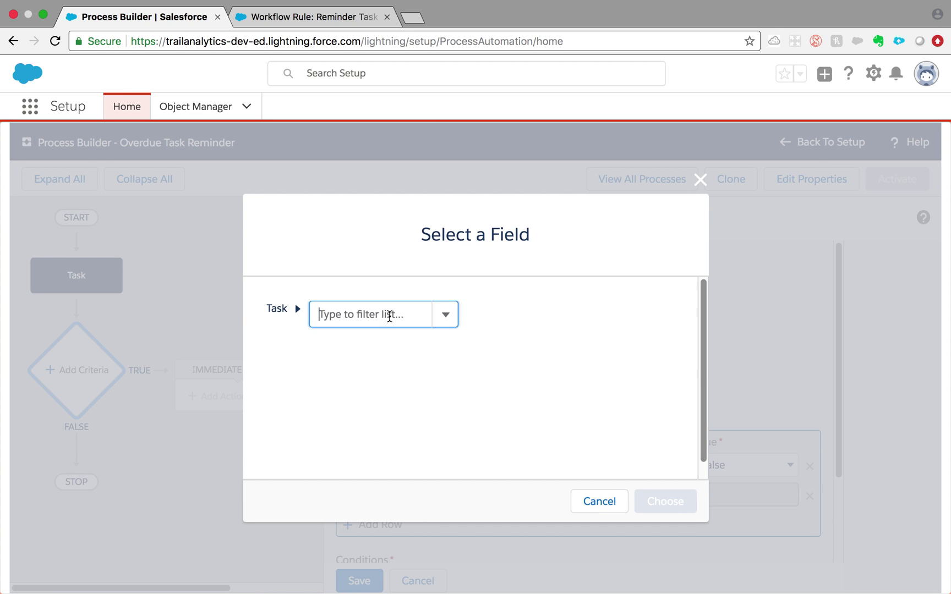
type("sta")
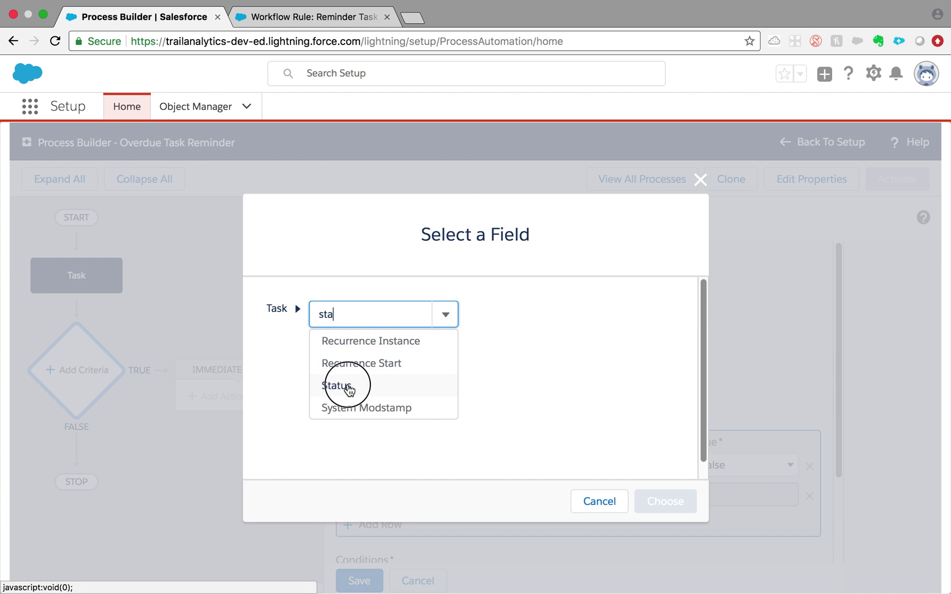
left_click(348, 388)
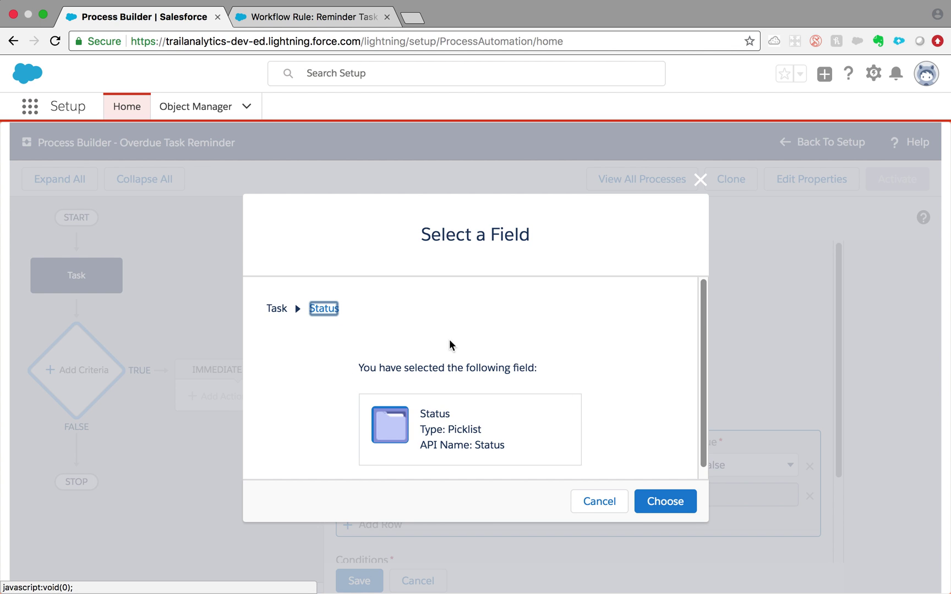
left_click(666, 502)
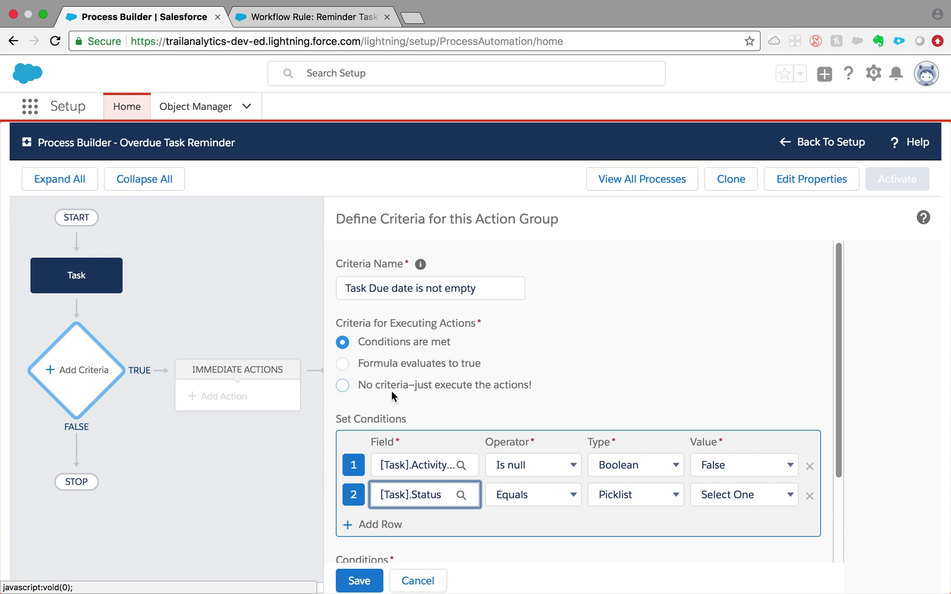
left_click(543, 495)
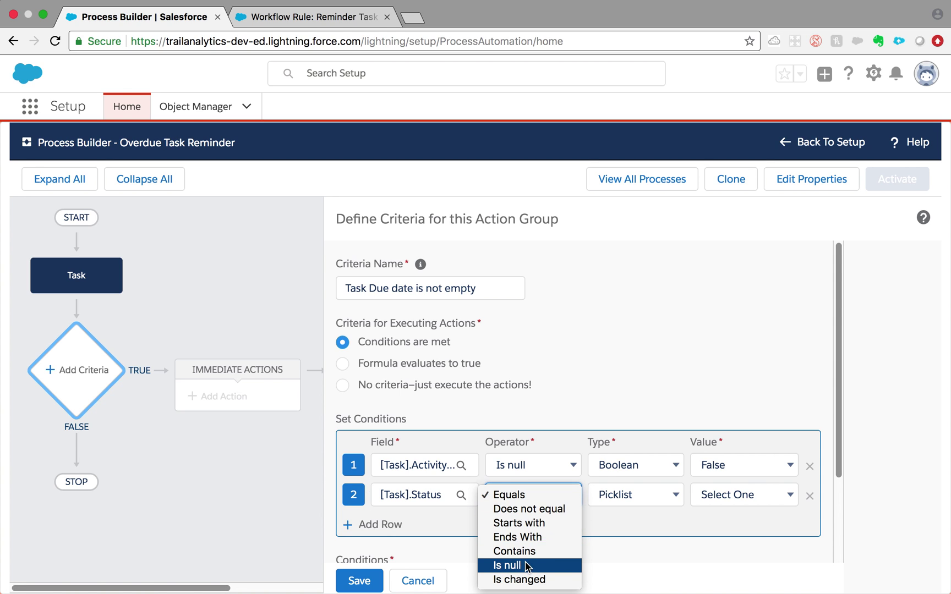
left_click(526, 509)
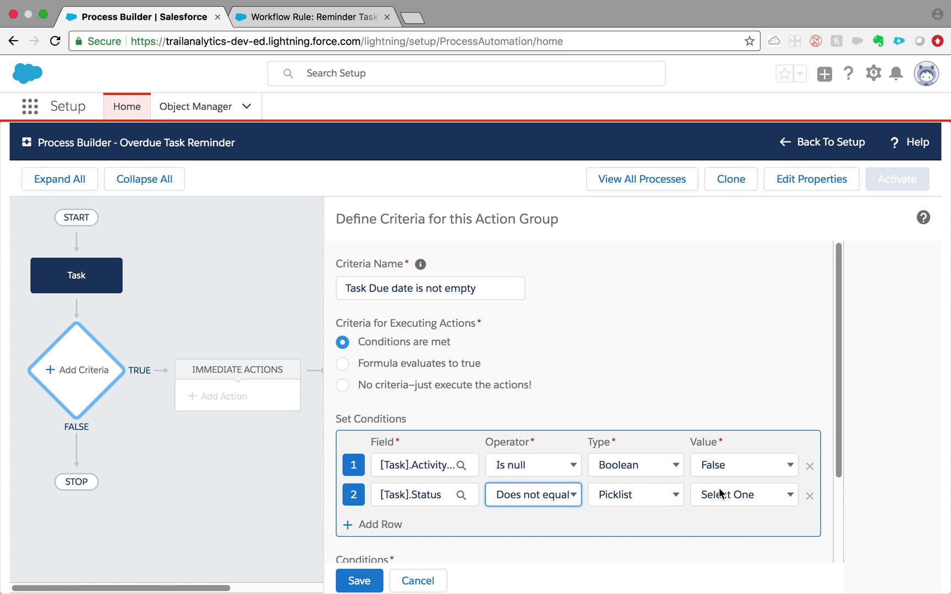
left_click(721, 495)
left_click(713, 538)
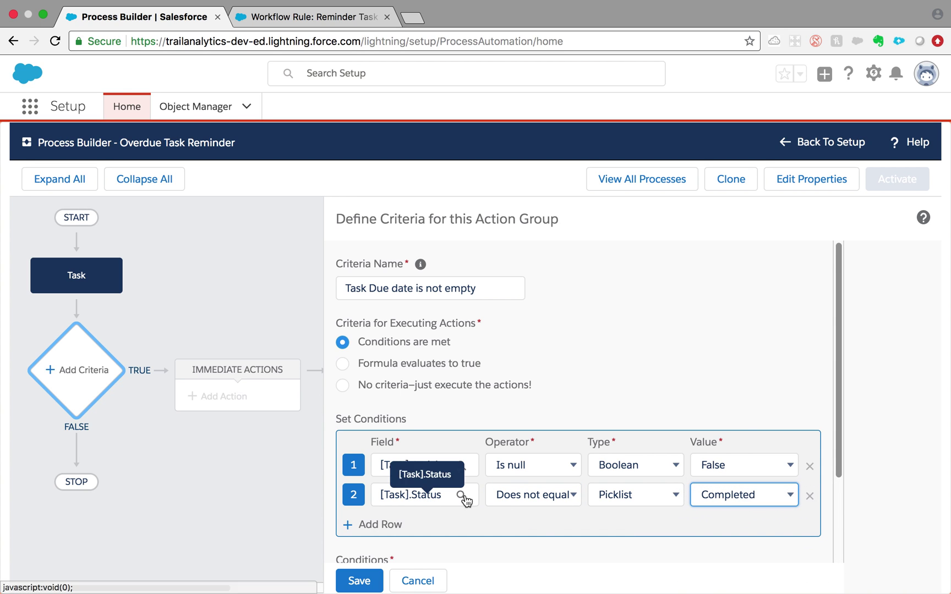
scroll(520, 549, "down", 3)
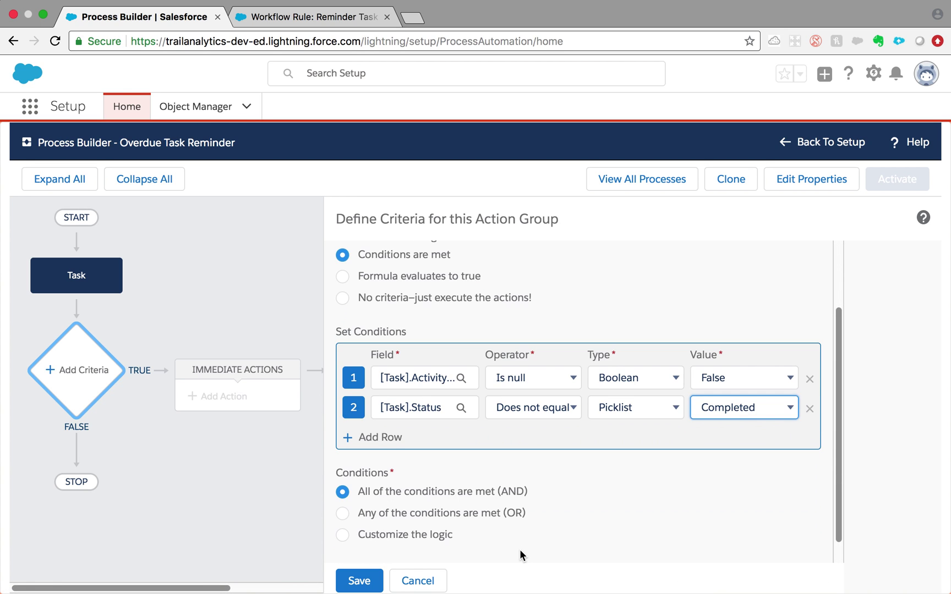
left_click(372, 581)
mouse_move(476, 460)
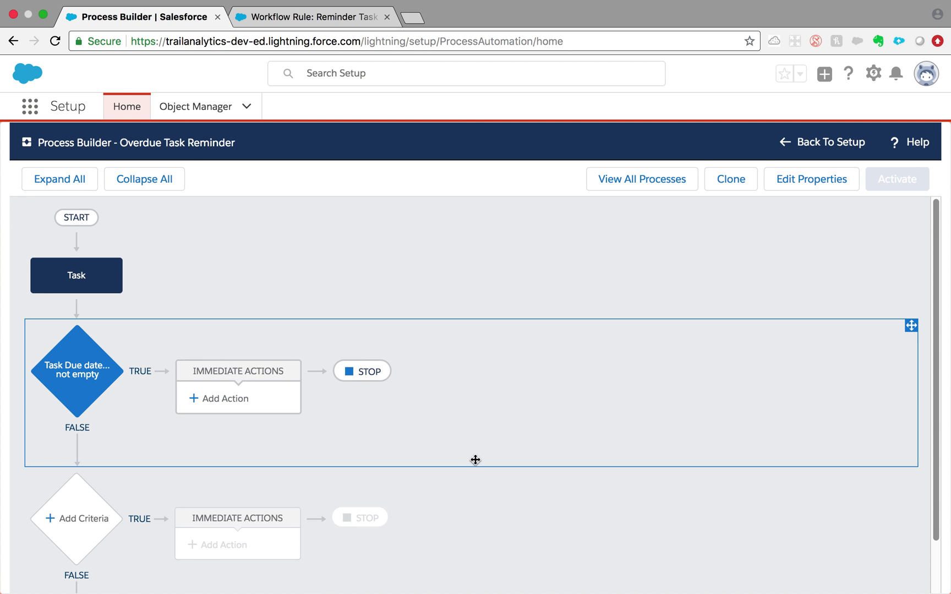
- In the criteria's Advanced options, execute actions only when specified changes are made
left_click(94, 385)
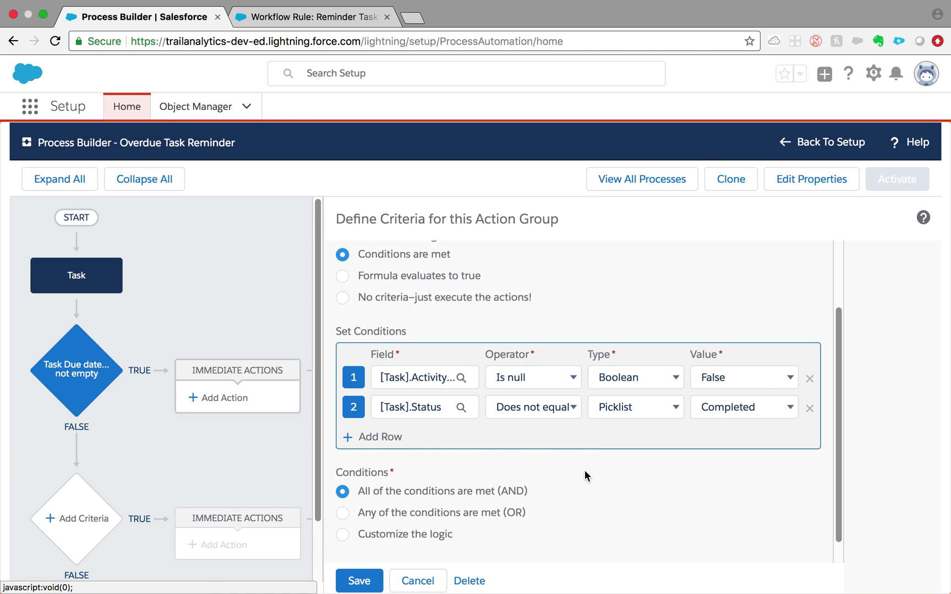
scroll(587, 476, "down", 1)
left_click(328, 543)
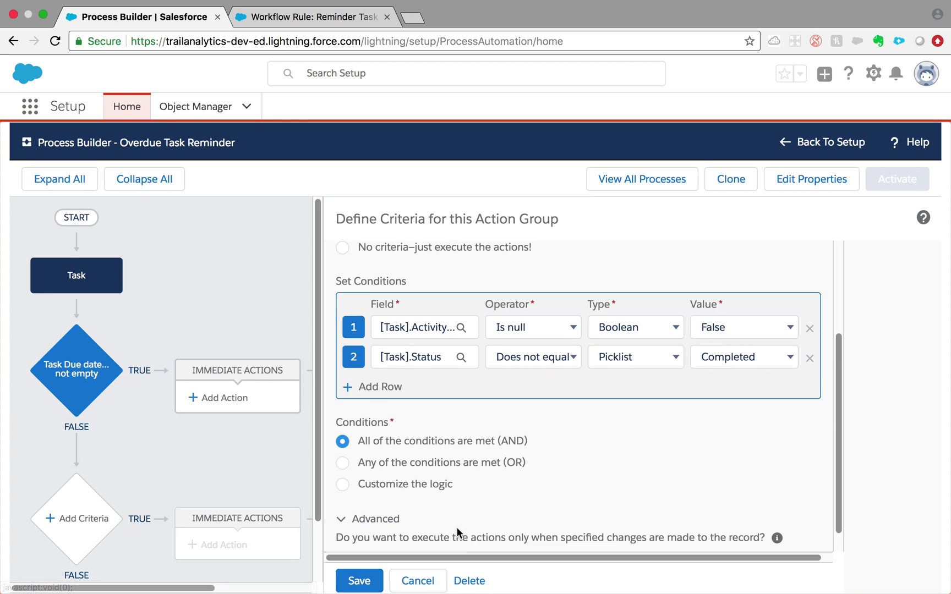
scroll(332, 521, "down", 2)
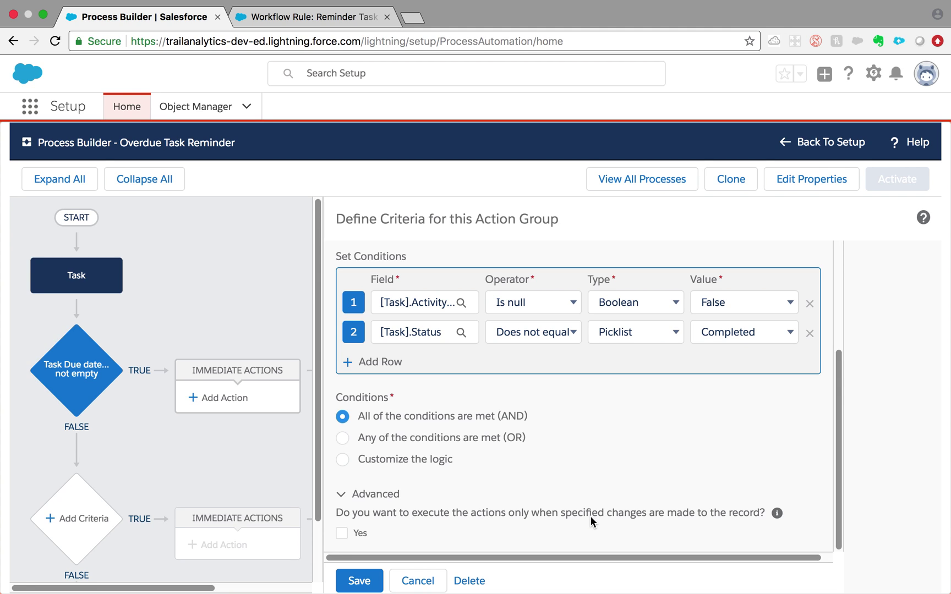
mouse_move(776, 537)
mouse_move(765, 513)
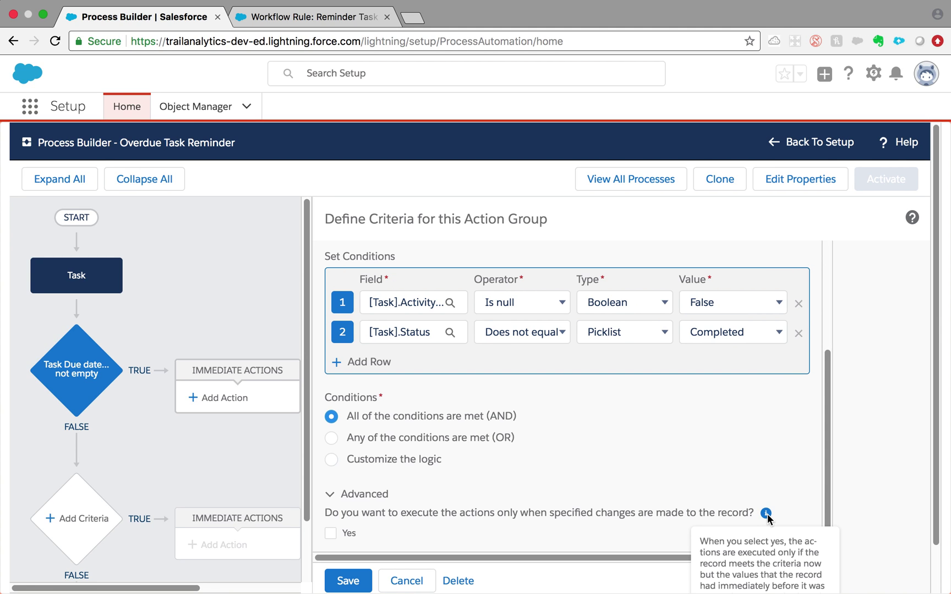
scroll(768, 514, "down", 1)
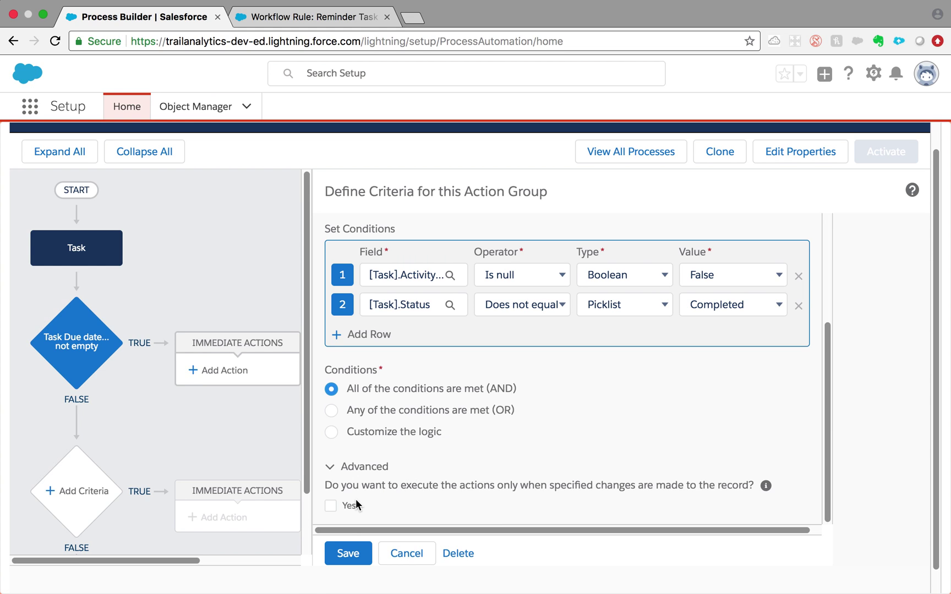
left_click(331, 505)
- Save the criteria and schedule actions 2 days after the task's Due Date Only
left_click(356, 554)
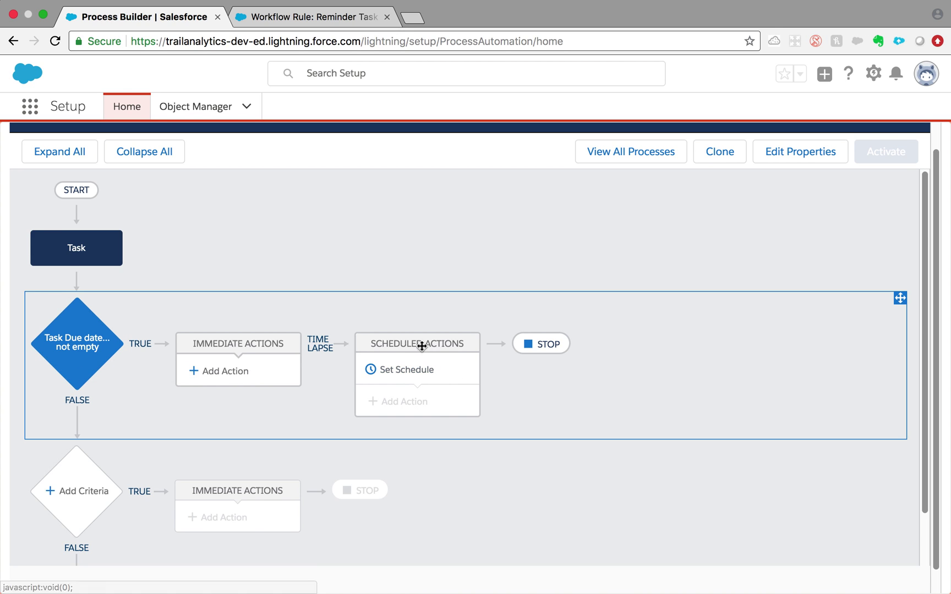
left_click(422, 374)
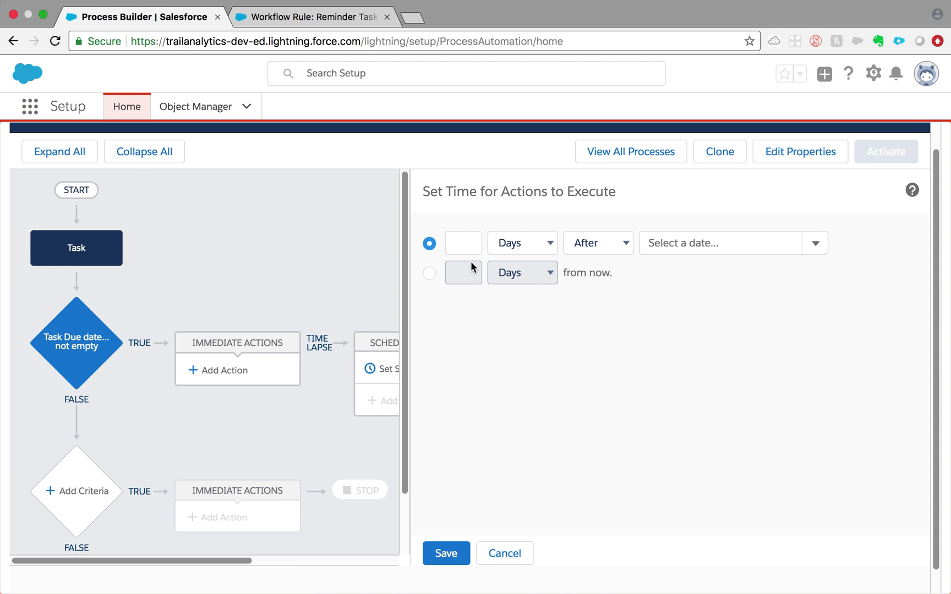
left_click(468, 243)
type("2")
left_click(824, 253)
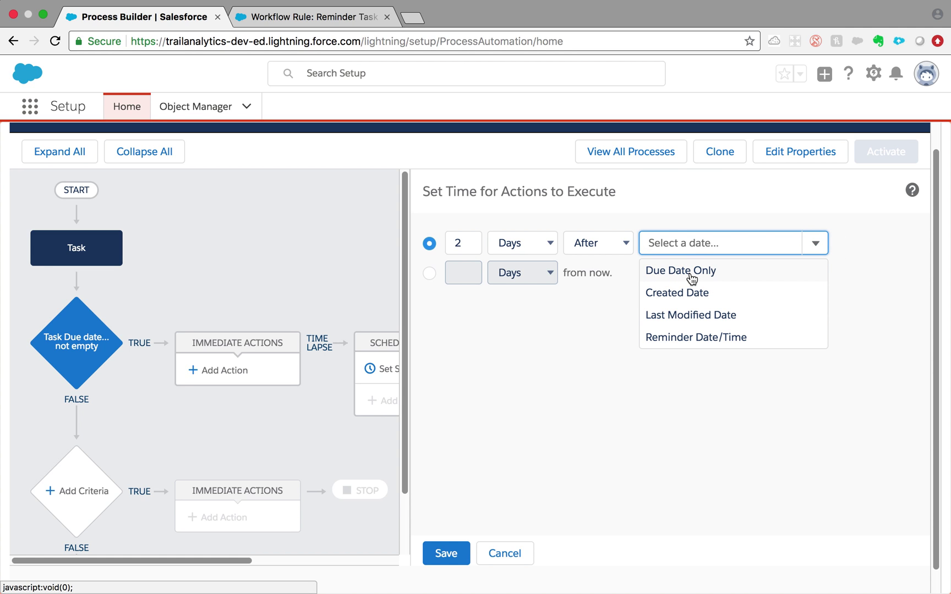
left_click(690, 275)
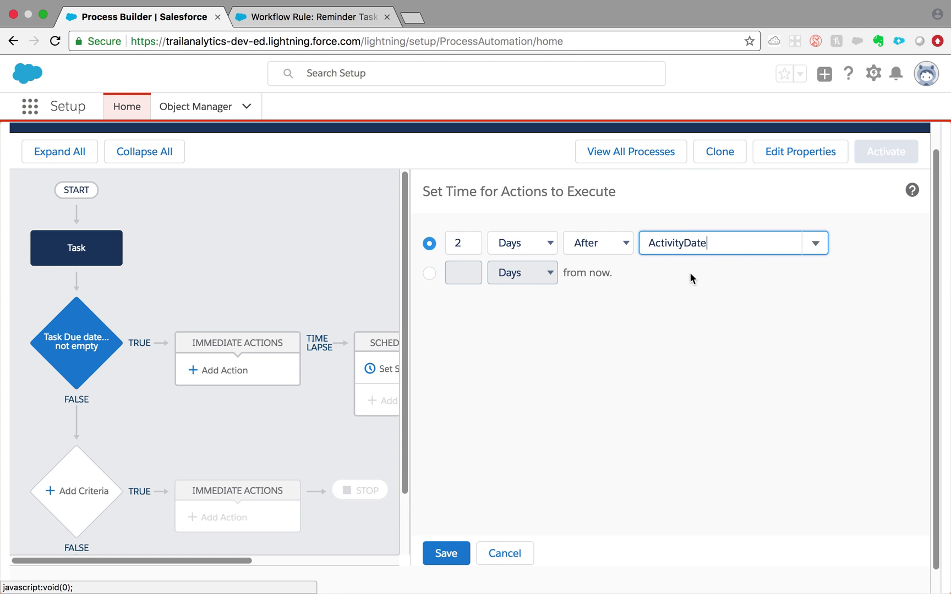
left_click(435, 552)
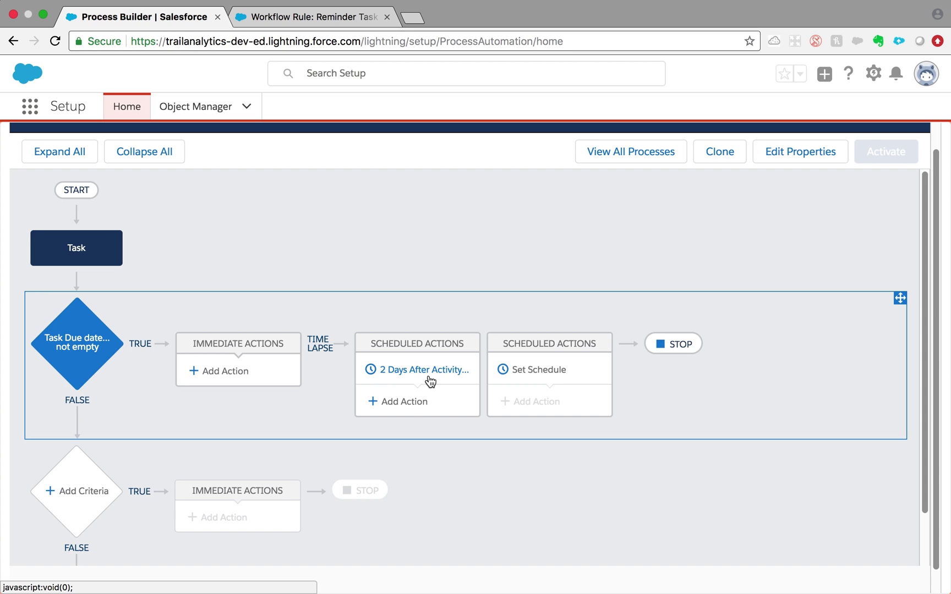
- Add a 'send reminder' Email Alerts action using Send_Reminder_Email to the 2-day schedule
left_click(407, 402)
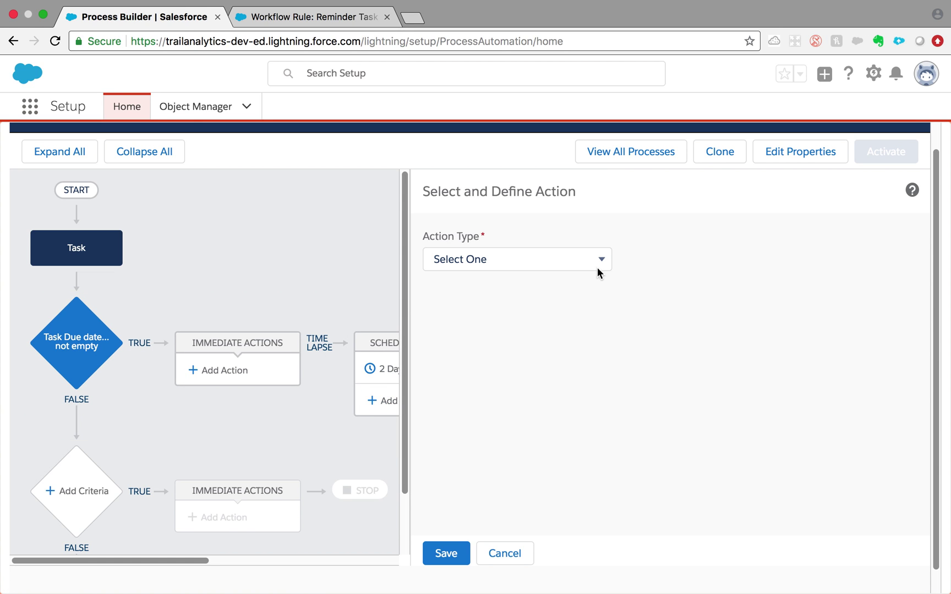
left_click(599, 262)
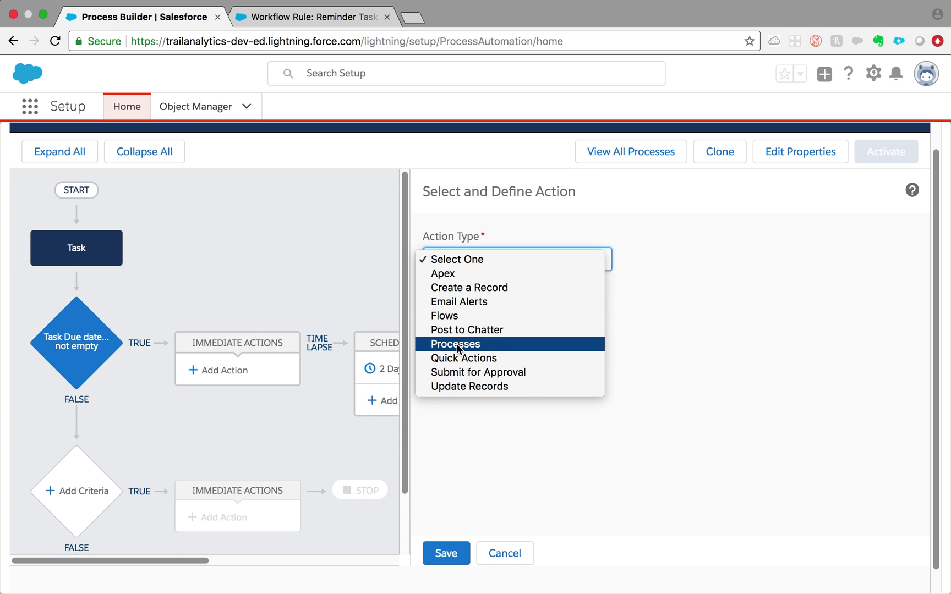
left_click(481, 304)
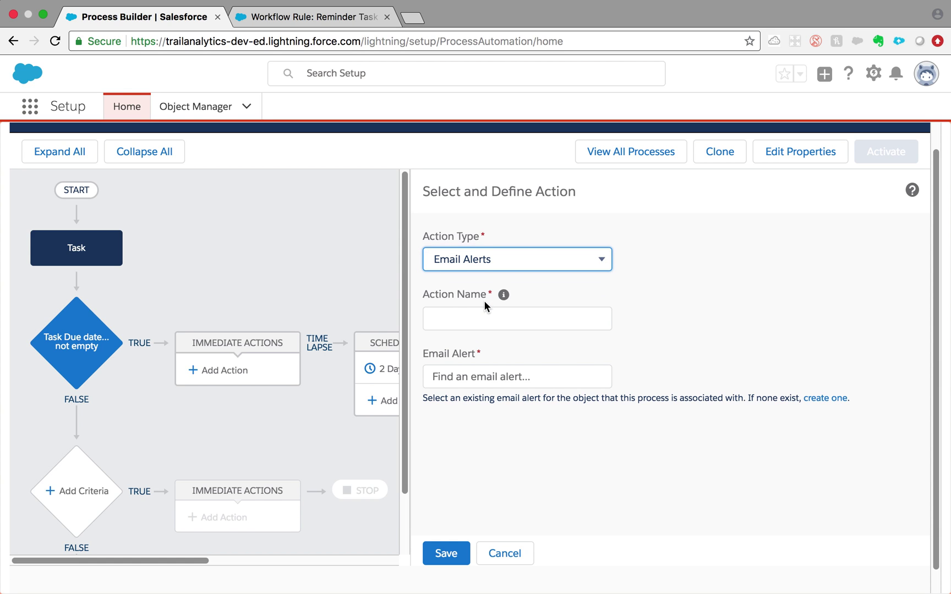
left_click(504, 313)
type("se")
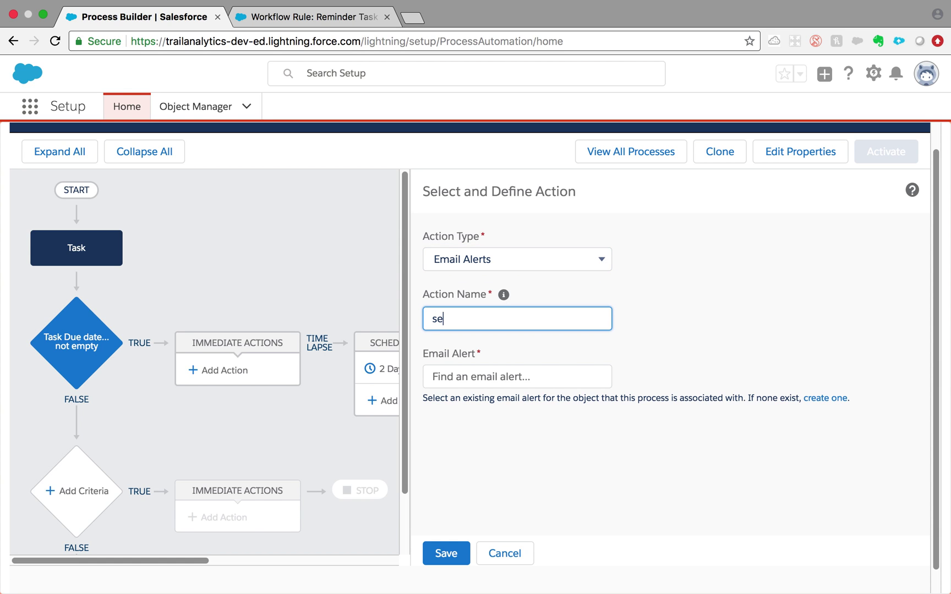
type("nd remi")
type("nder")
left_click(524, 374)
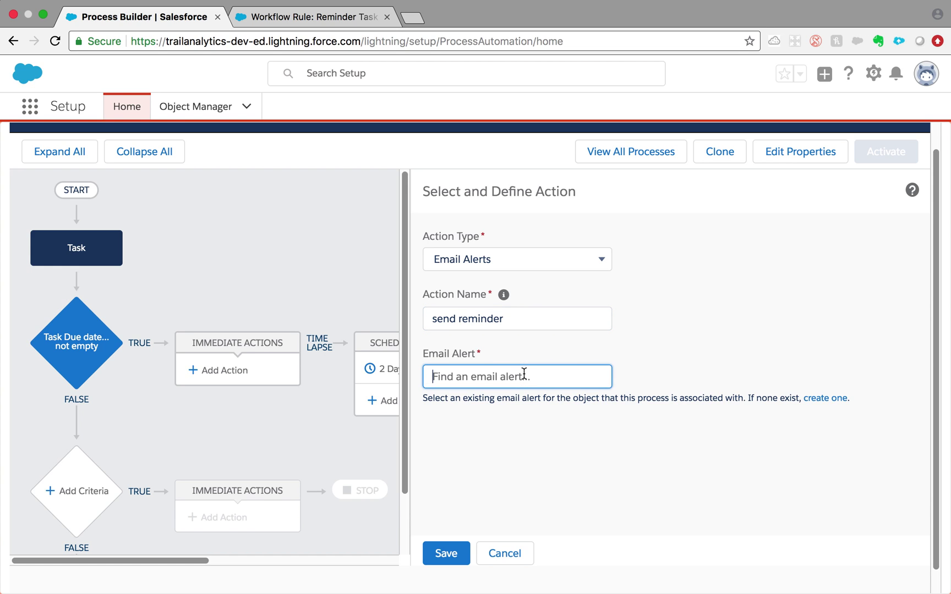
type("sen")
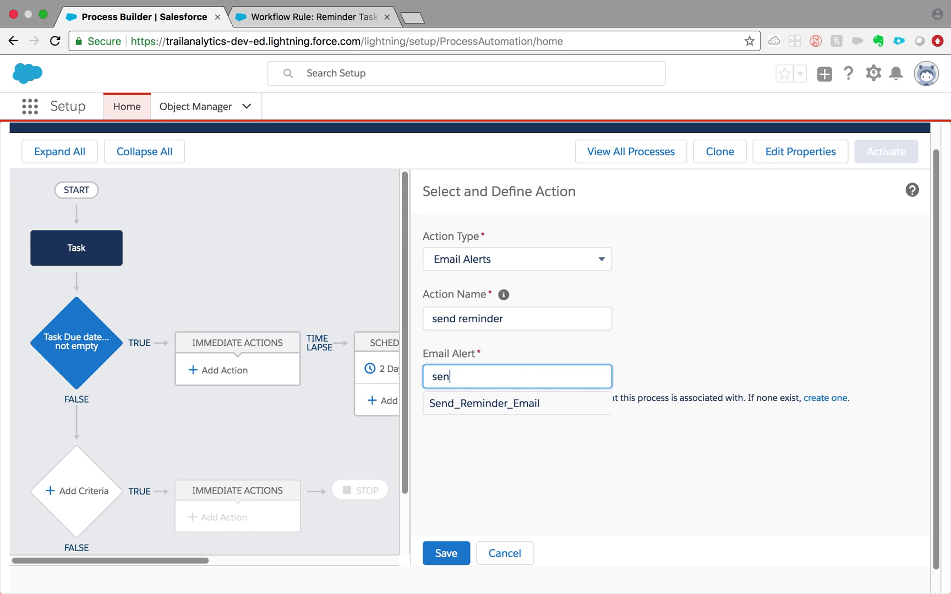
left_click(517, 402)
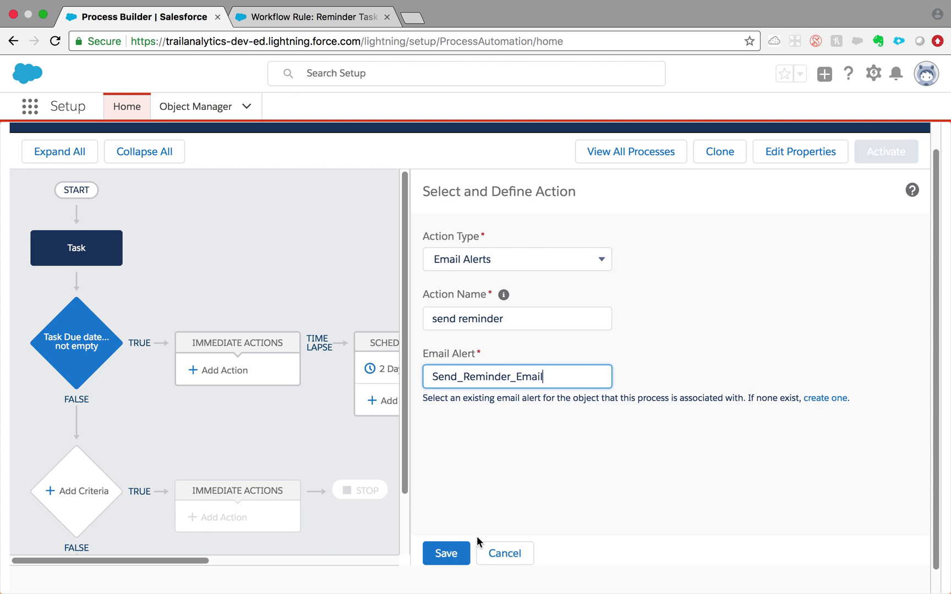
left_click(460, 555)
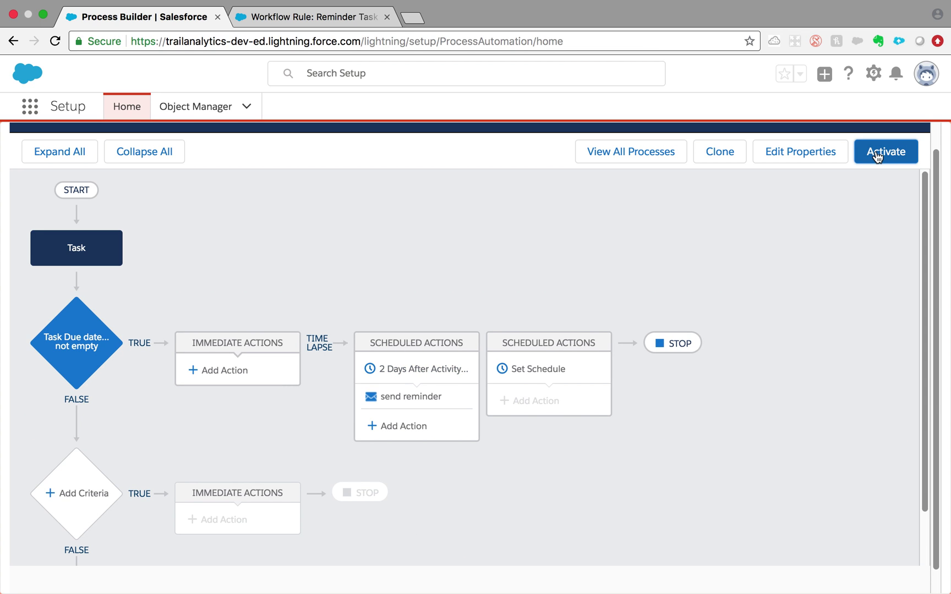
left_click(877, 155)
- Confirm activation of the Overdue Task Reminder process version
left_click(664, 440)
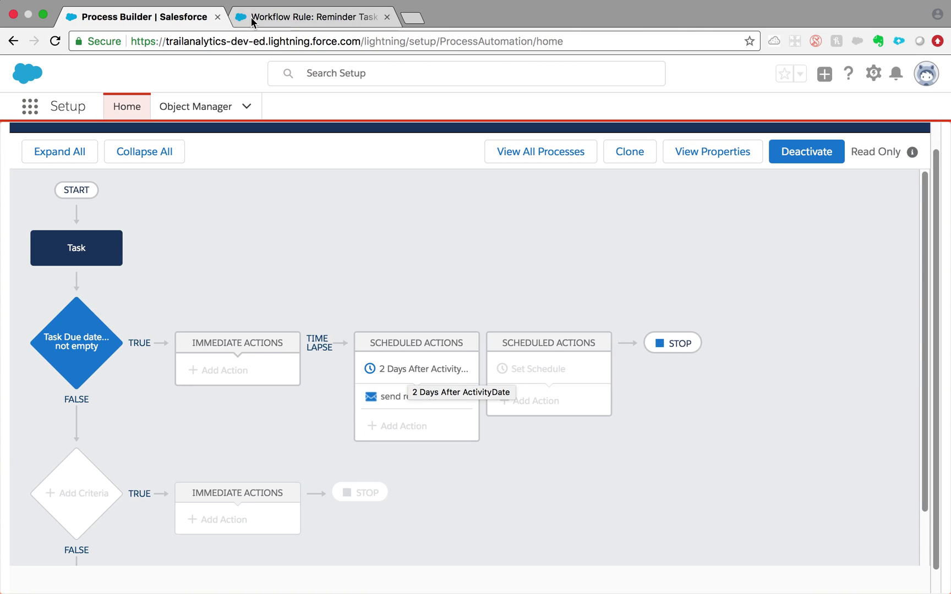
left_click(254, 17)
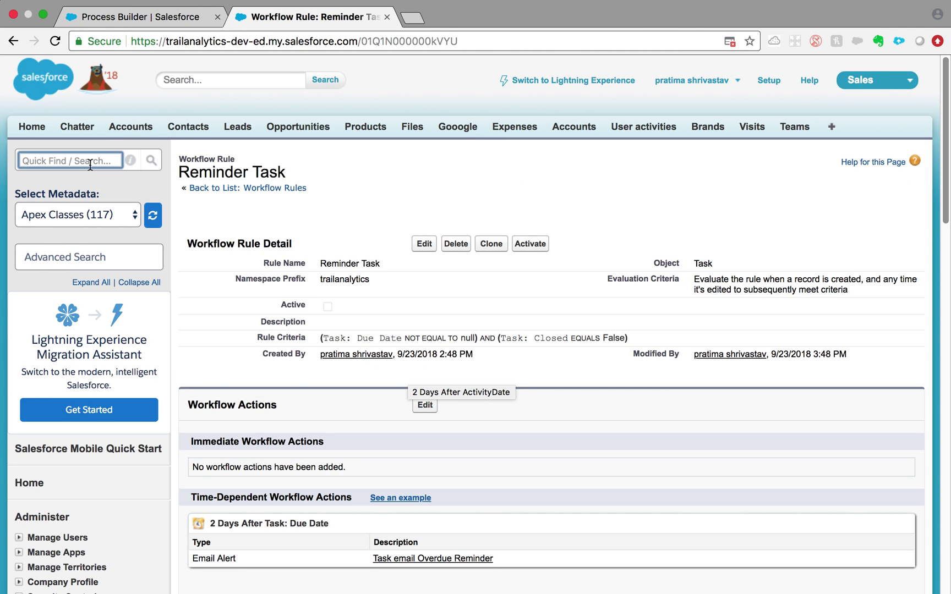
- On the Flows setup page, find the paused Send_Email_Reminder interview, then return to Lightning
type("flo")
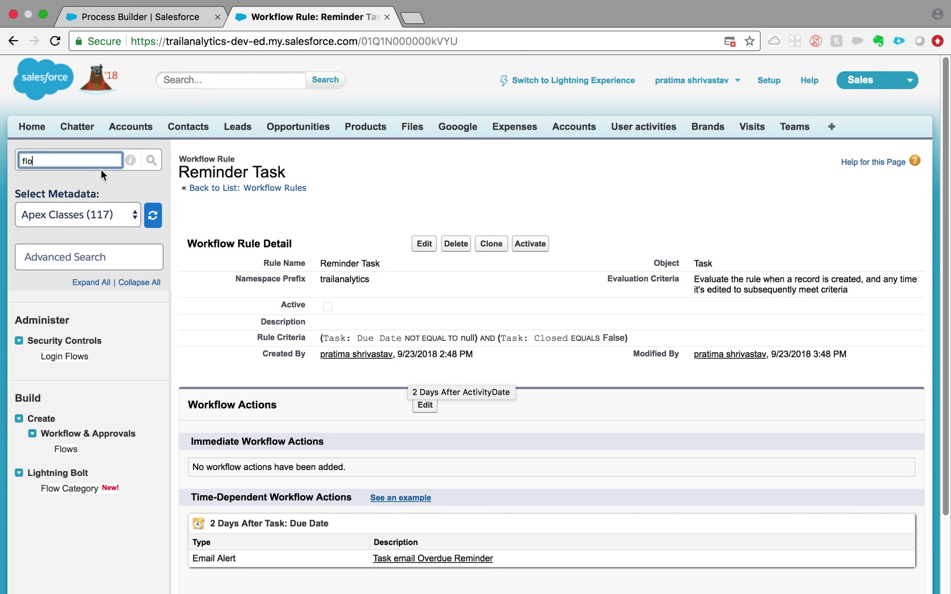
left_click(64, 451)
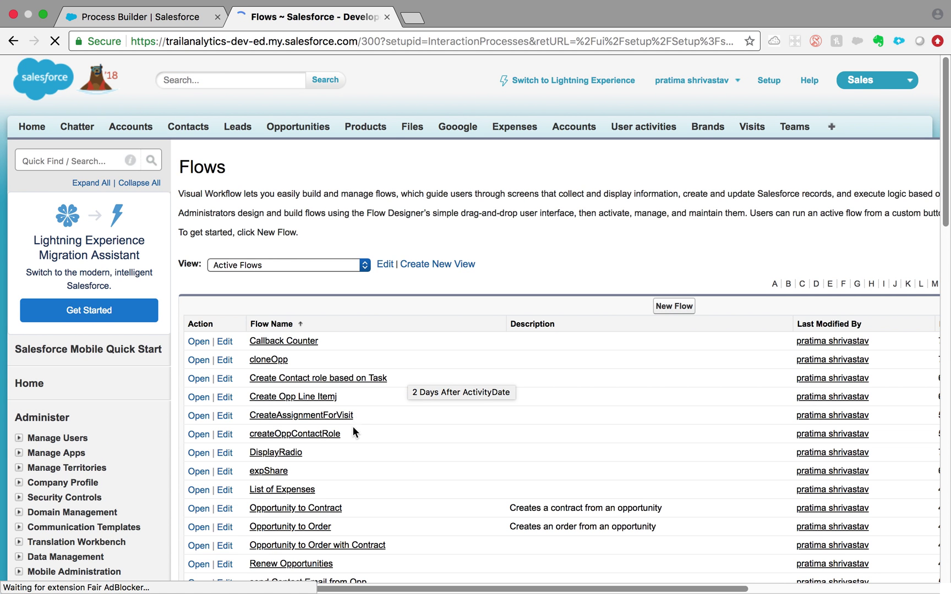
scroll(352, 435, "down", 5)
scroll(346, 441, "down", 3)
scroll(345, 441, "down", 3)
scroll(346, 441, "down", 1)
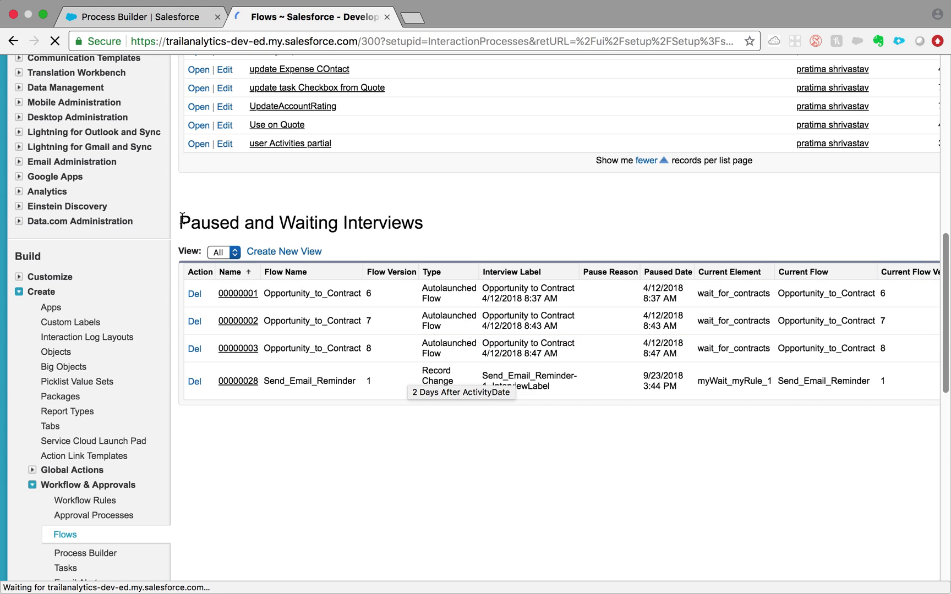
left_click_drag(180, 223, 424, 223)
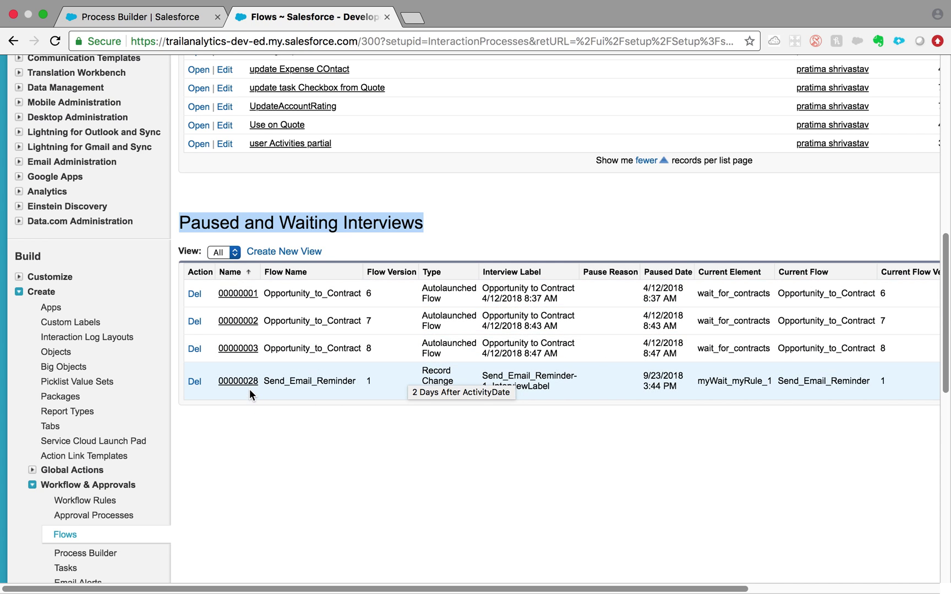
left_click(309, 426)
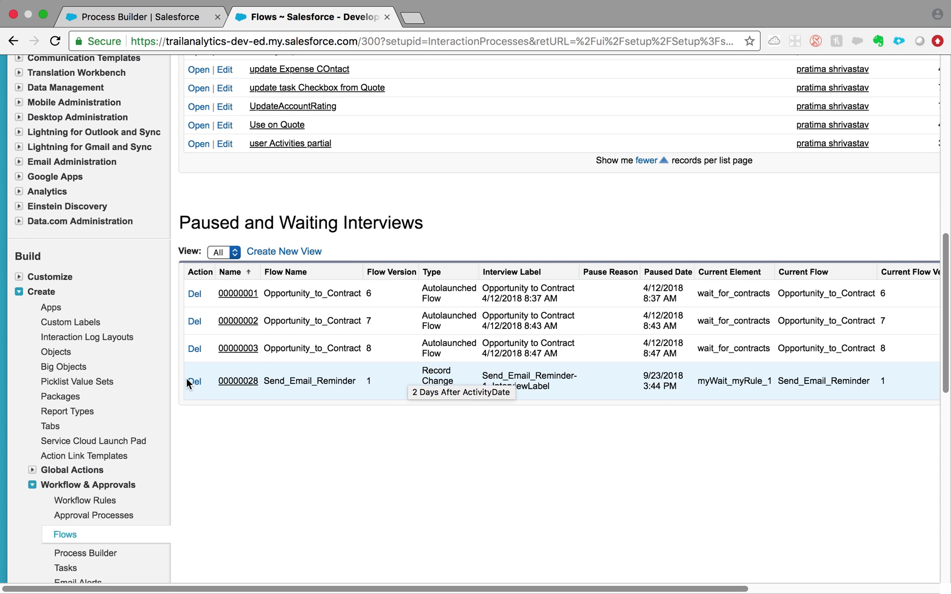
key("ctrl+Left")
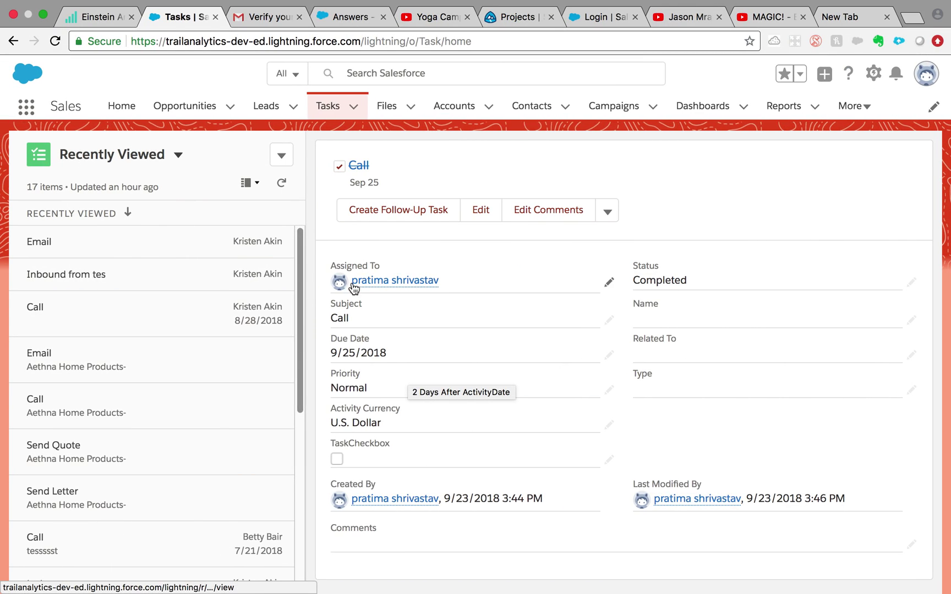
key("ctrl+Right")
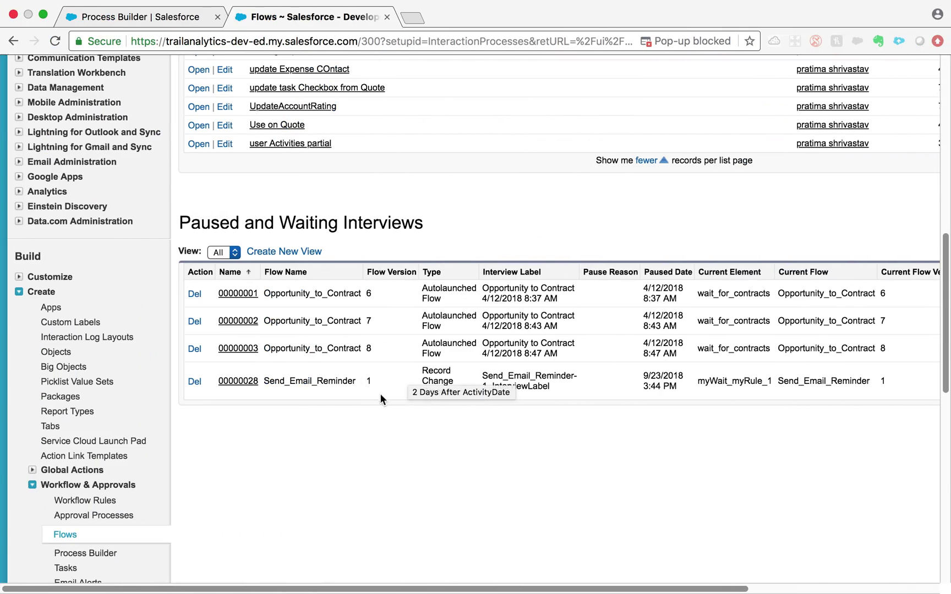
key("ctrl+Left")
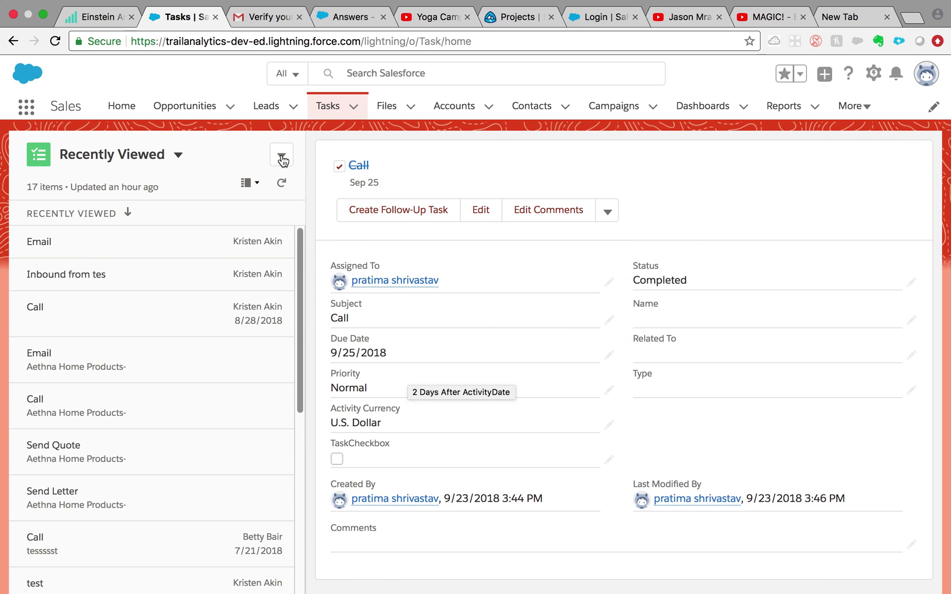
- Create a new Email task with the current assignee, due 9/24/2018
left_click(282, 157)
left_click(278, 182)
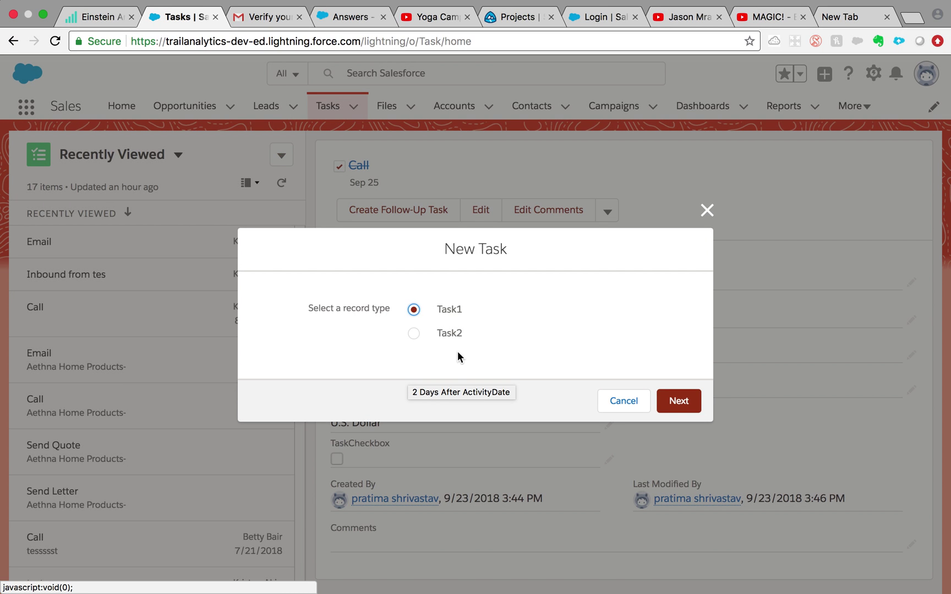
left_click(676, 403)
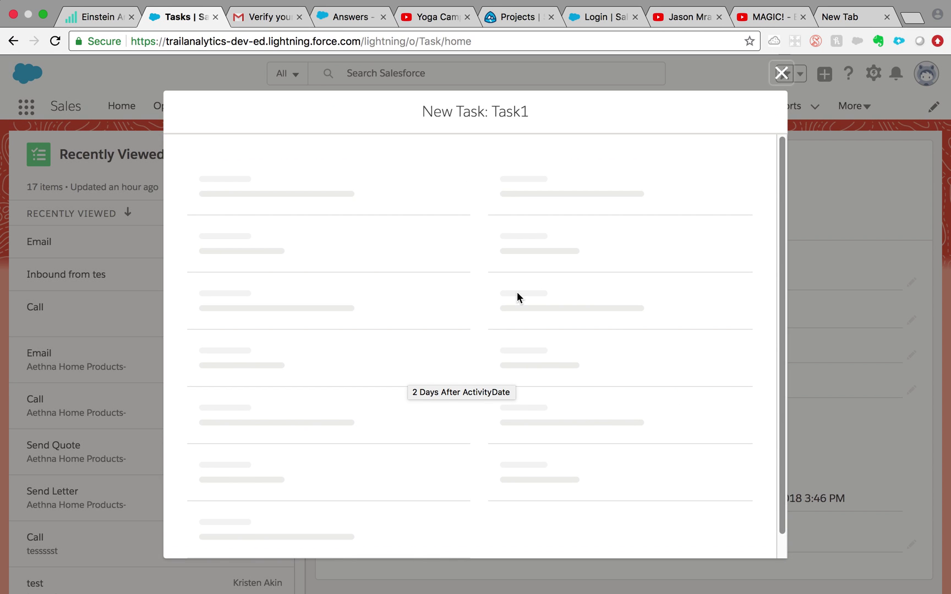
left_click(275, 242)
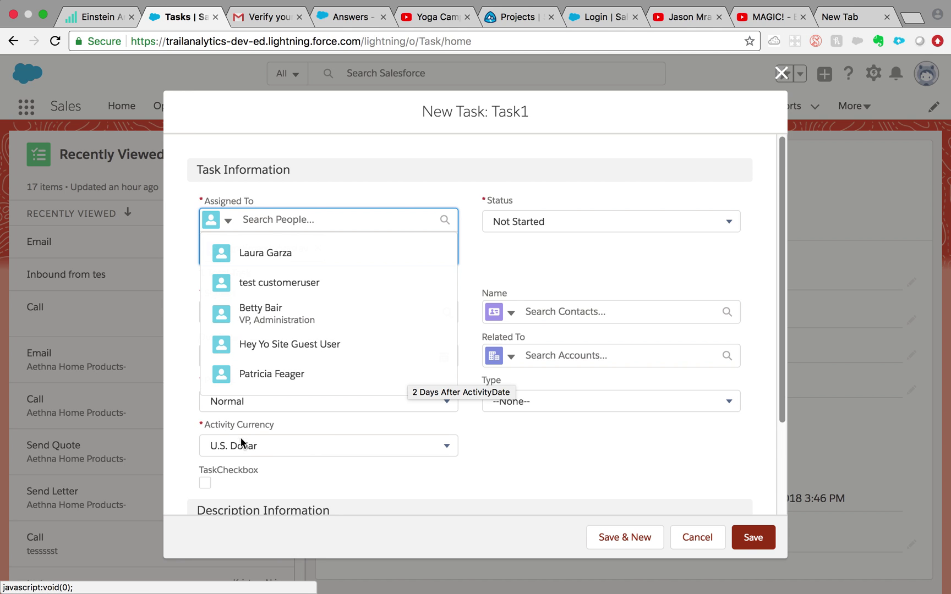
left_click(542, 240)
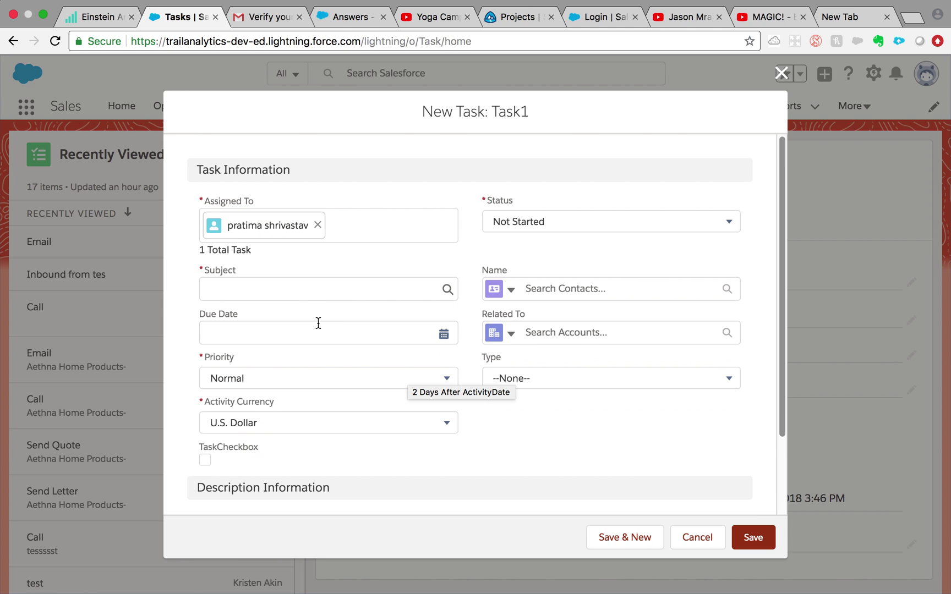
left_click(315, 295)
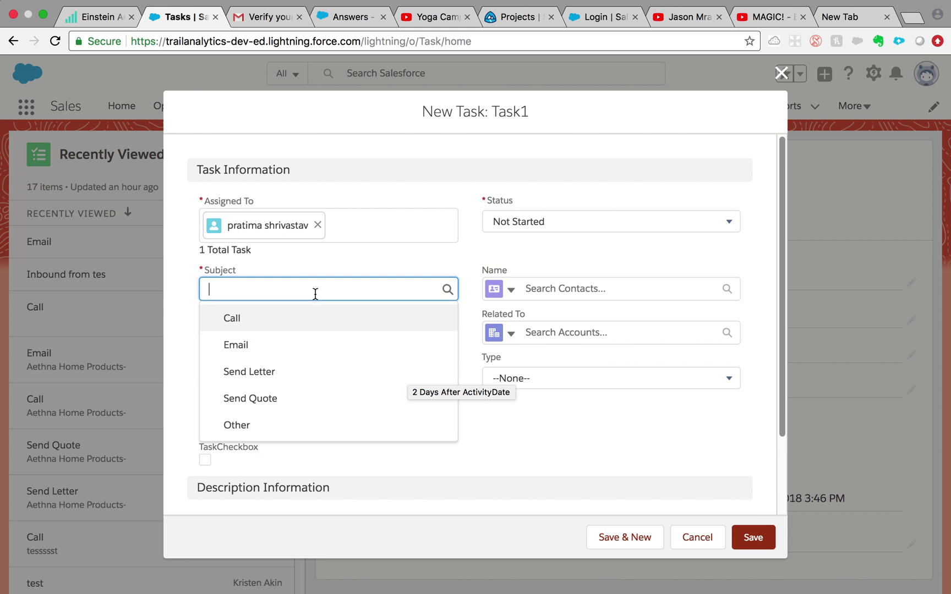
left_click(307, 344)
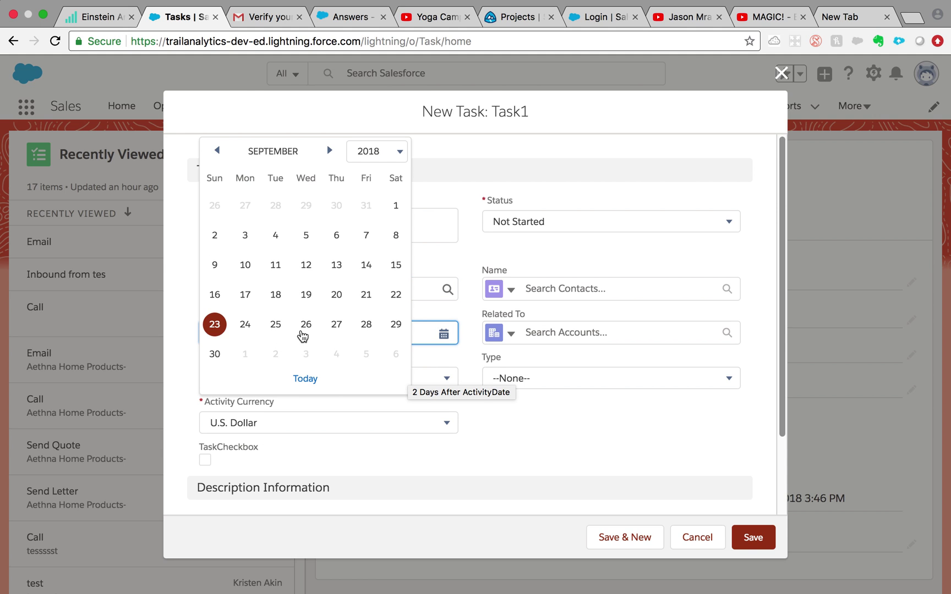
left_click(335, 326)
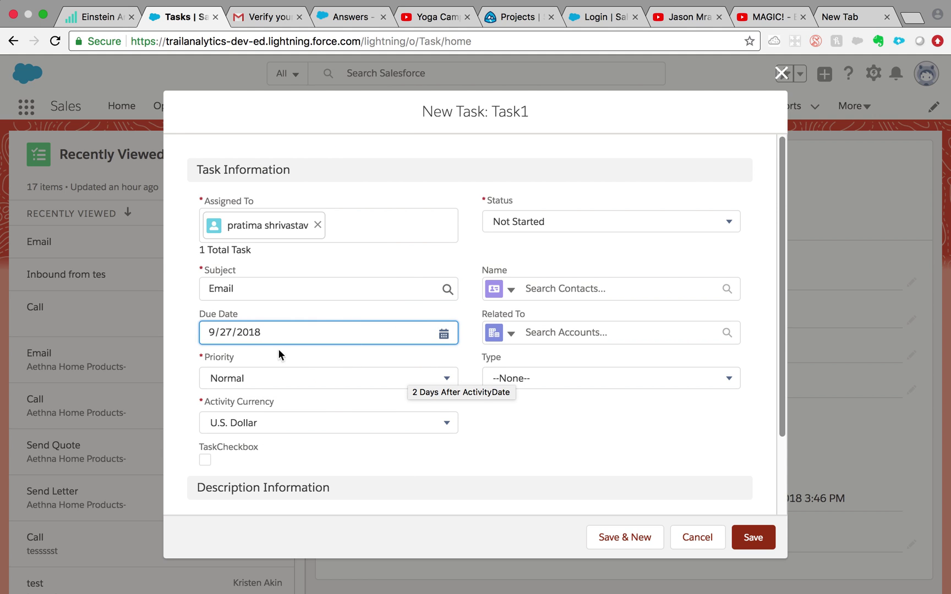
left_click(264, 336)
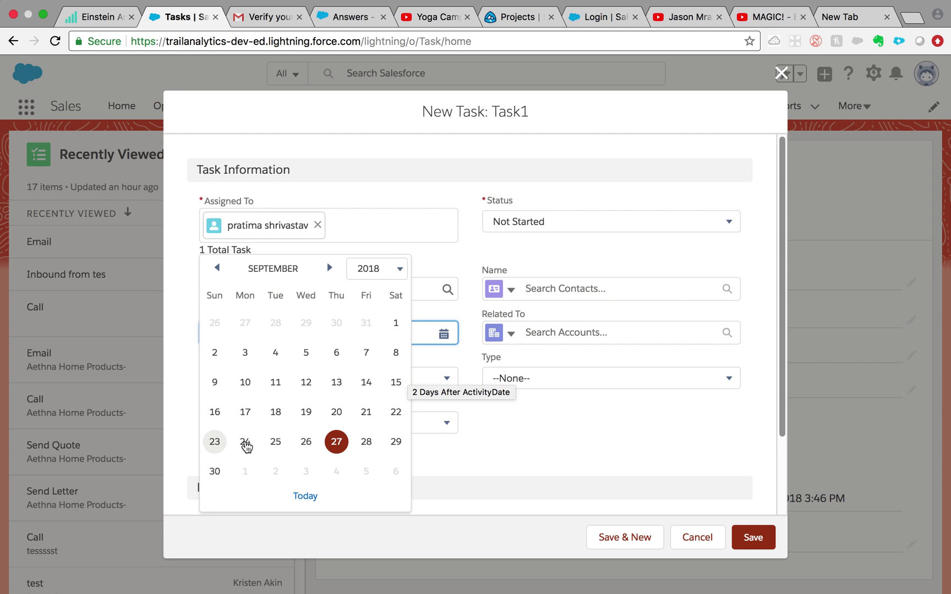
left_click(247, 443)
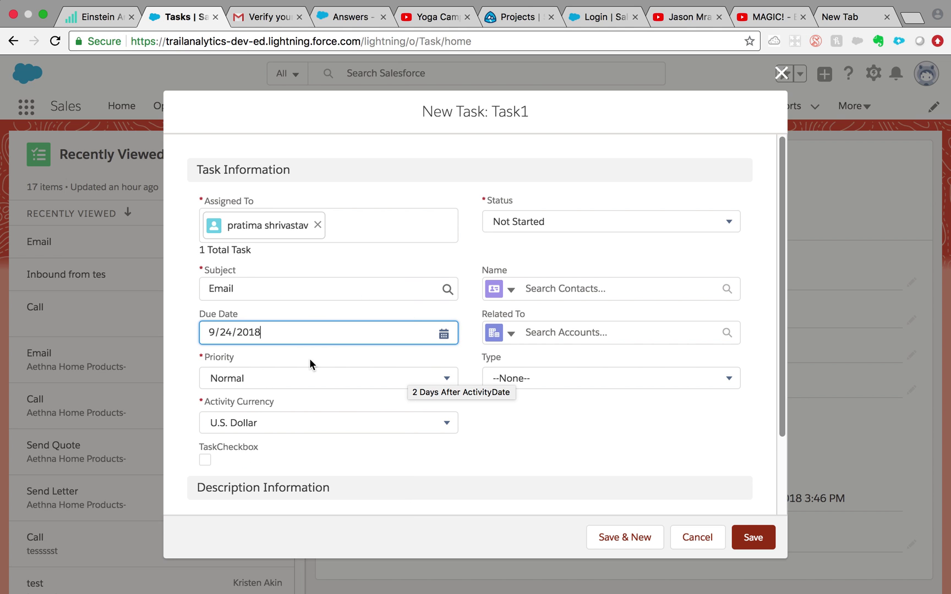
left_click(756, 542)
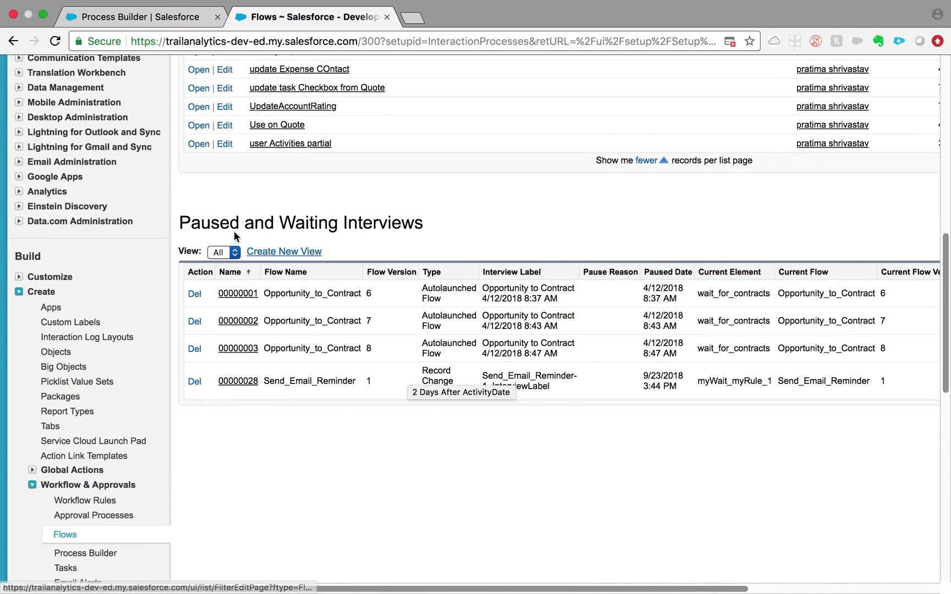
- Refresh Flows to confirm a paused Overdue_Task_Reminder interview from 9/23/2018 3:55 PM
left_click(55, 41)
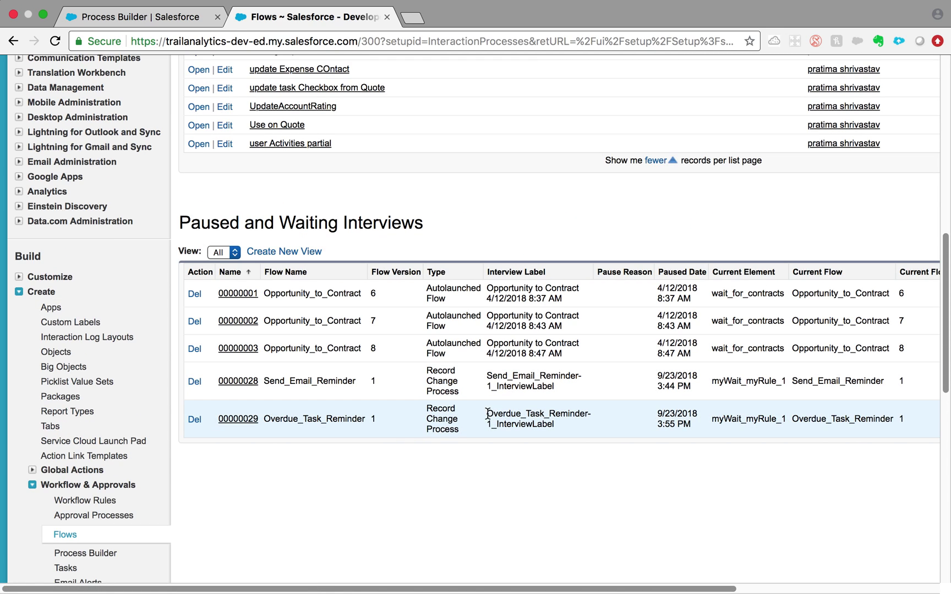
left_click_drag(487, 416, 587, 413)
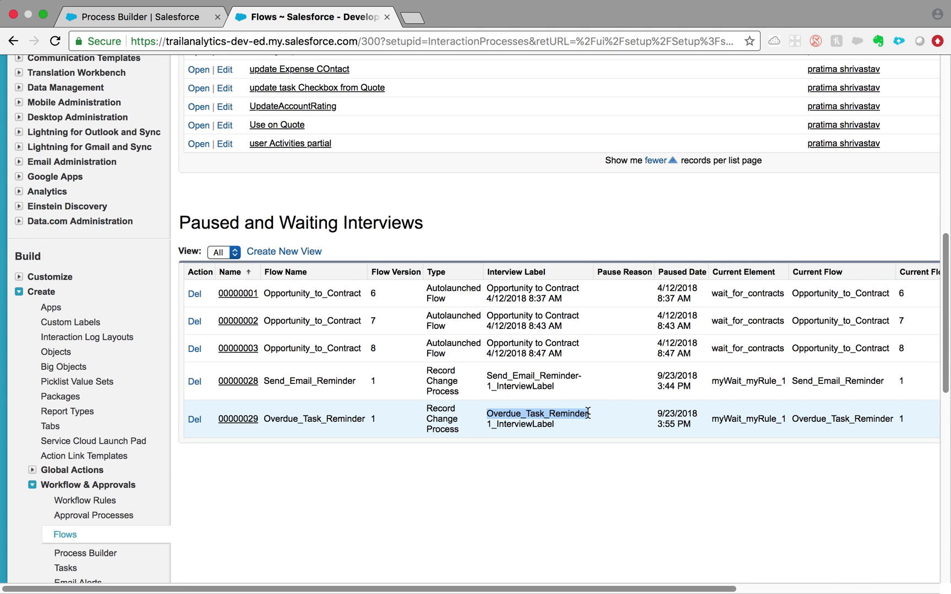
key("ctrl+Left")
key("ctrl+Right")
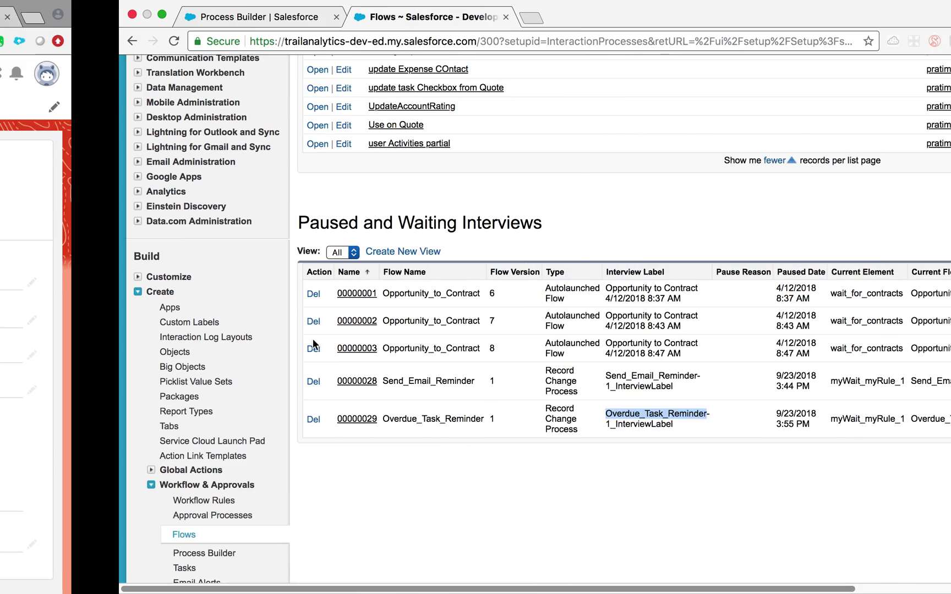
left_click(126, 17)
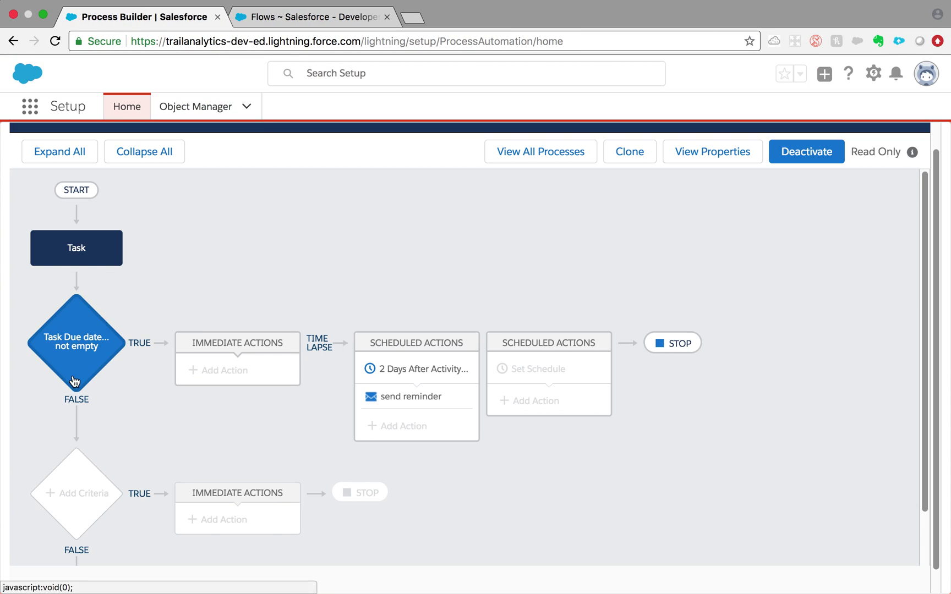
- Locate Overdue Task Reminder among all processes and confirm its API name Overdue_Task_Reminder
left_click(554, 152)
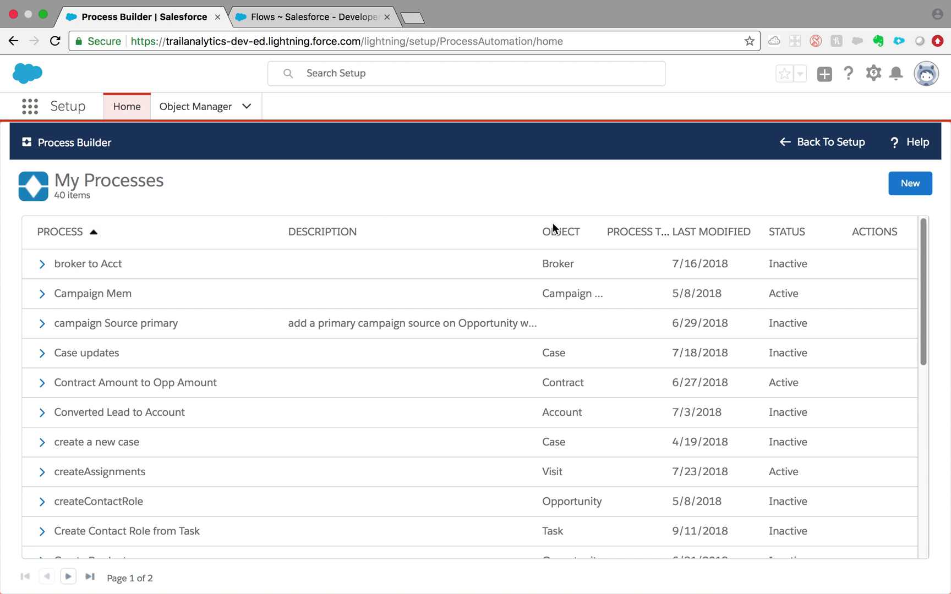
left_click(552, 234)
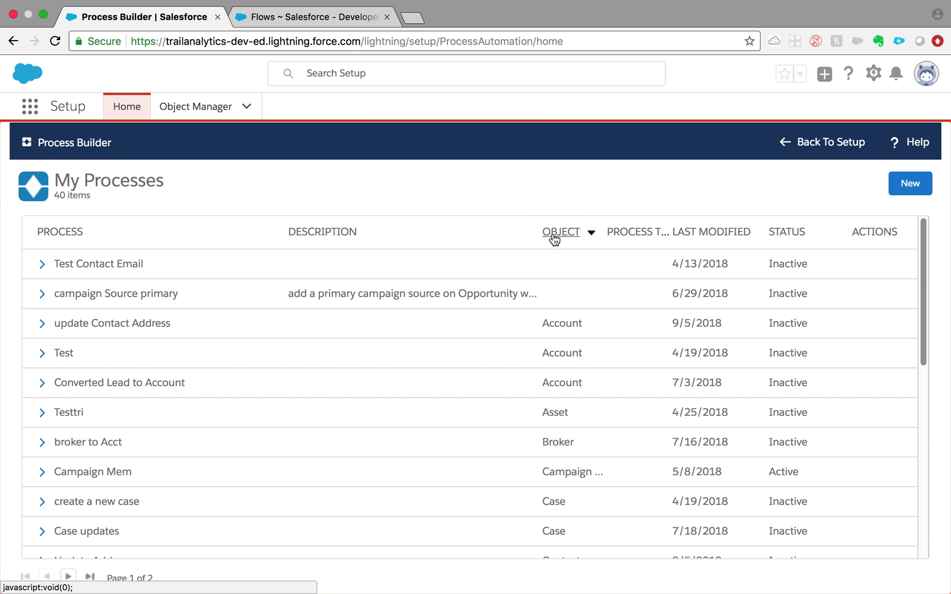
left_click(554, 237)
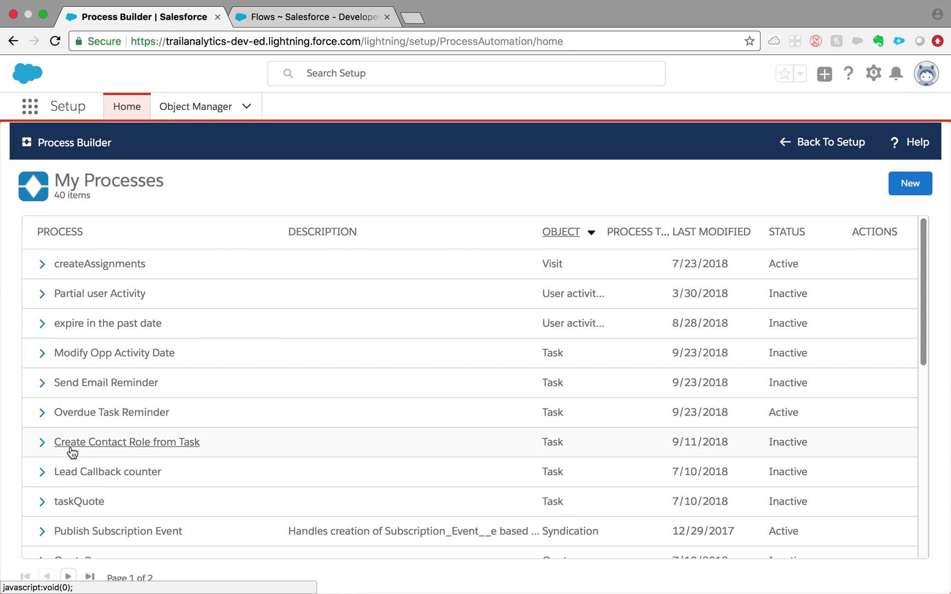
scroll(519, 325, "down", 1)
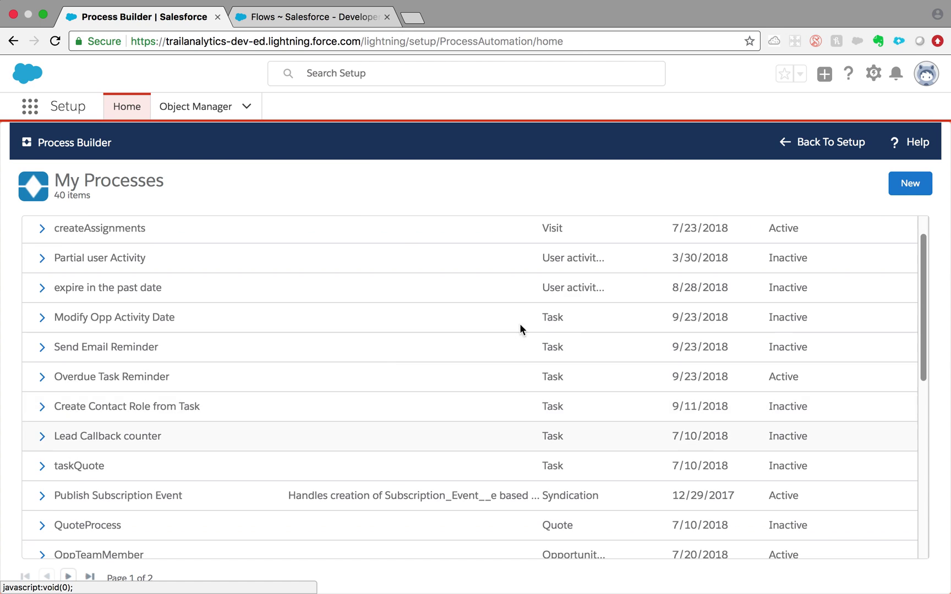
left_click(42, 377)
left_click(128, 407)
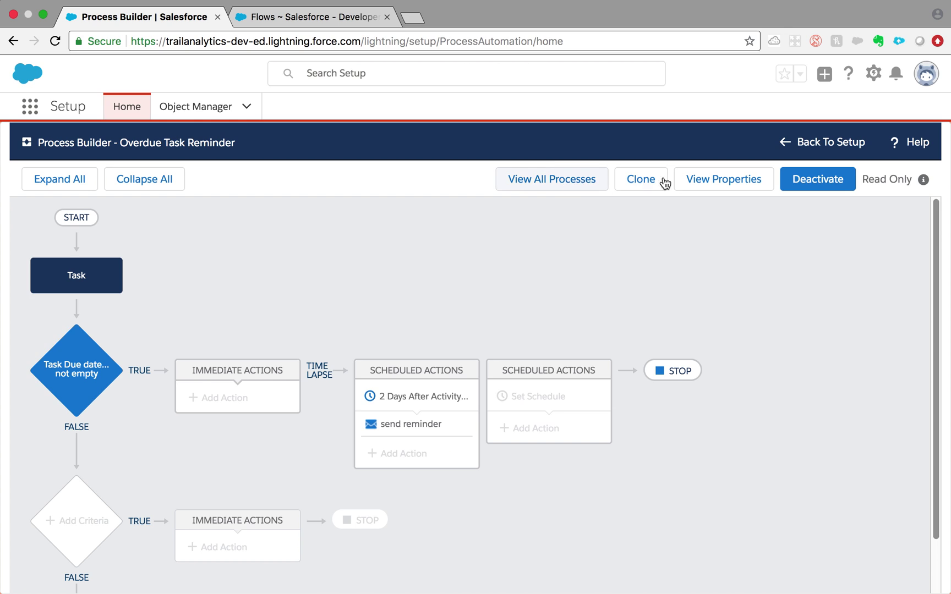
left_click(699, 181)
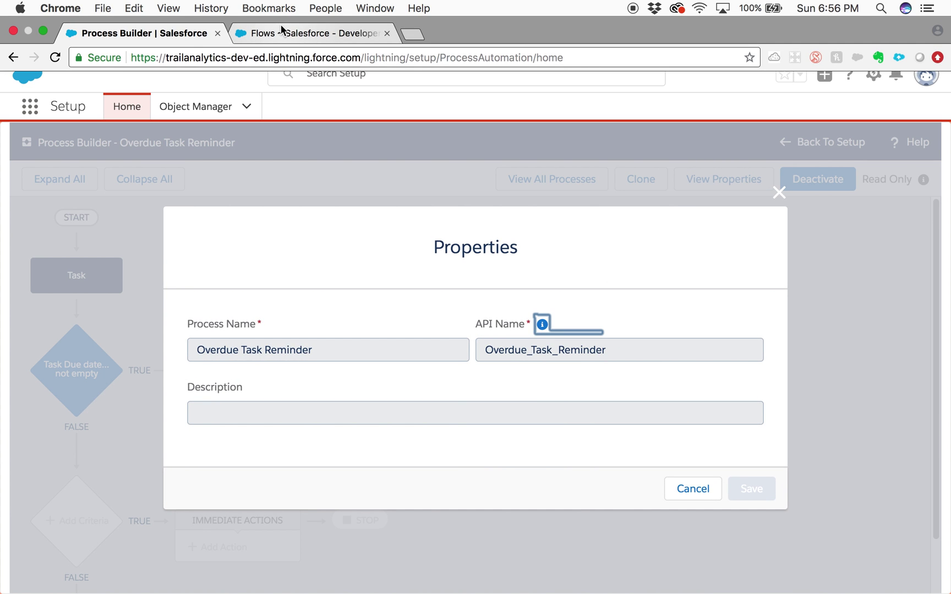
left_click(280, 29)
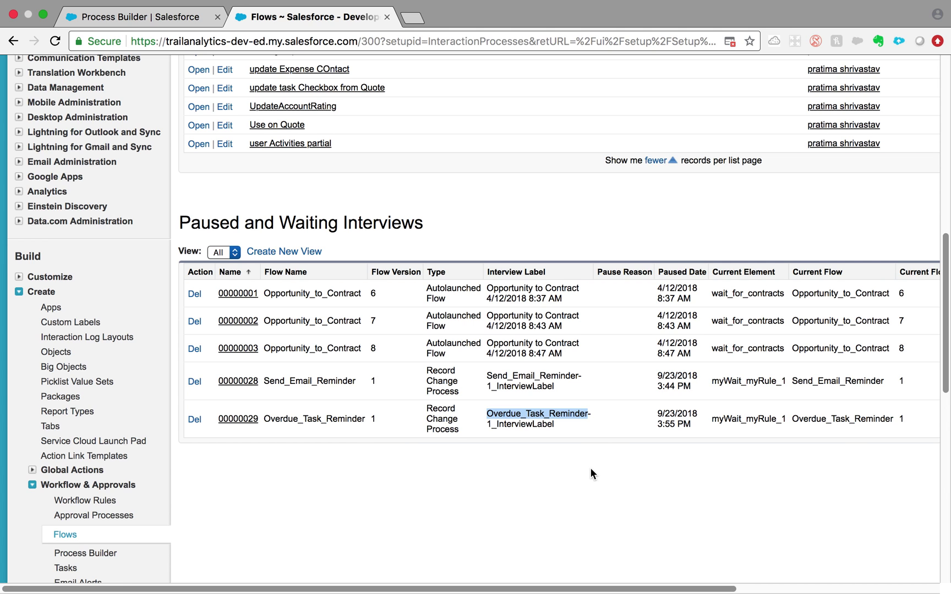
- Mark the Email task's Status as Completed and save it
key("ctrl+Left")
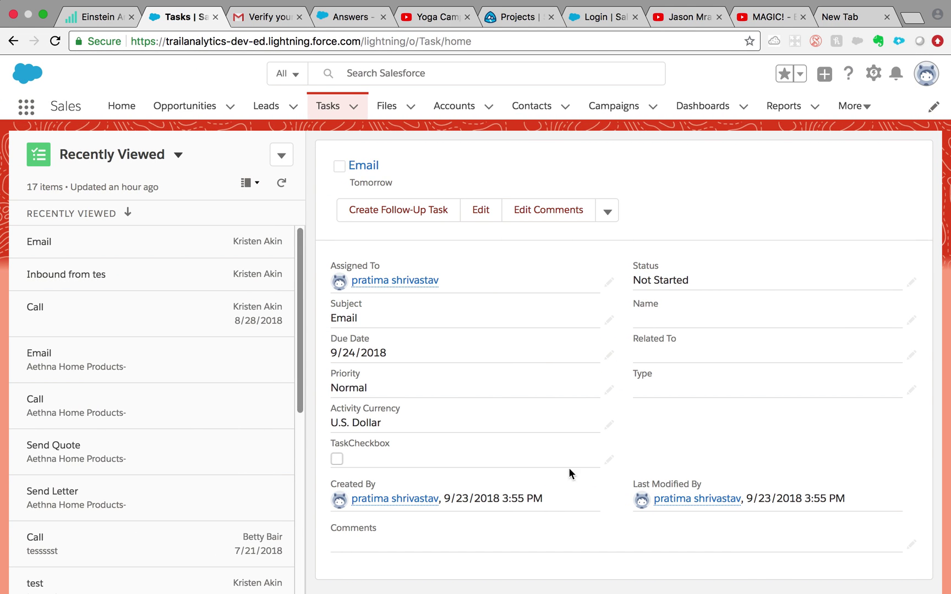
left_click(607, 356)
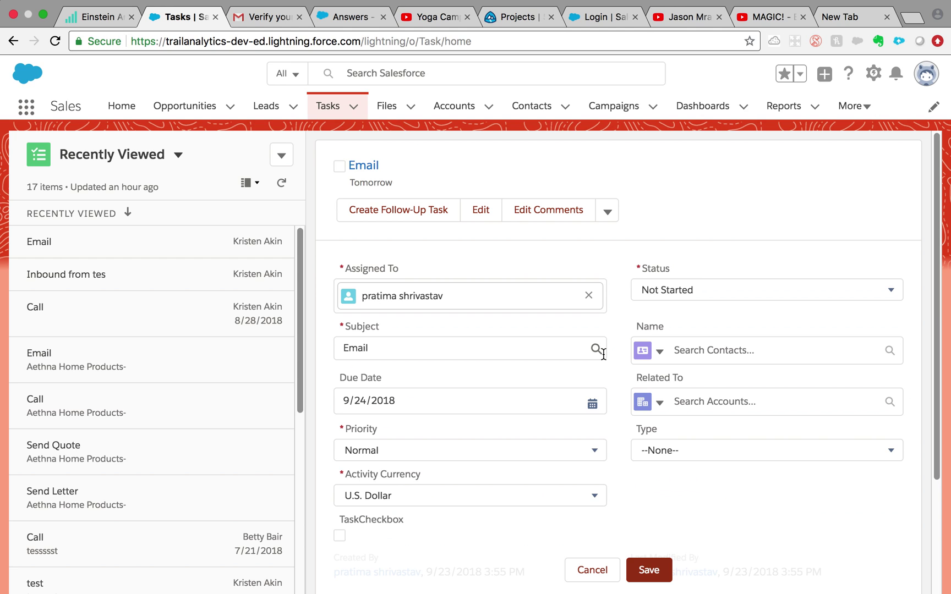
left_click(714, 293)
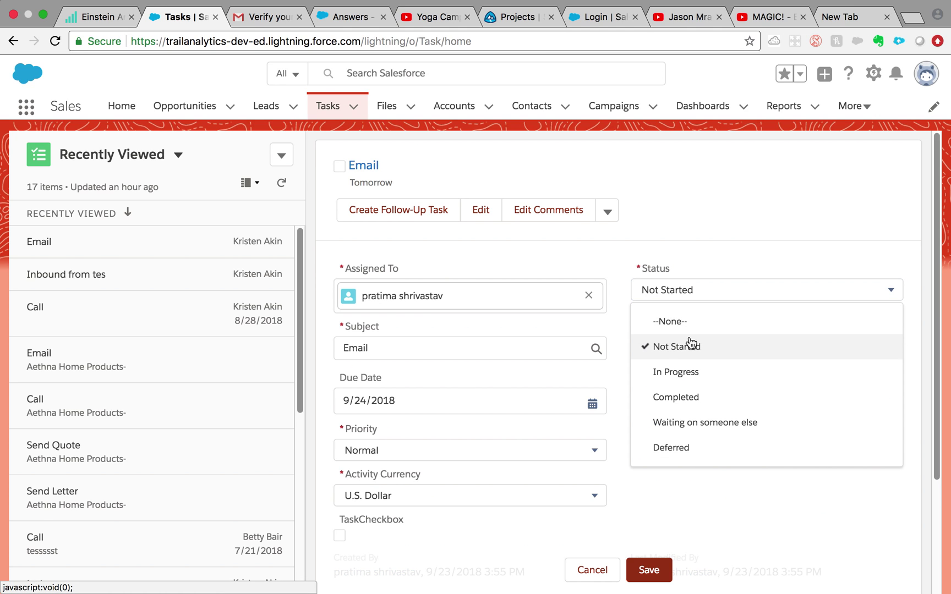
left_click(683, 397)
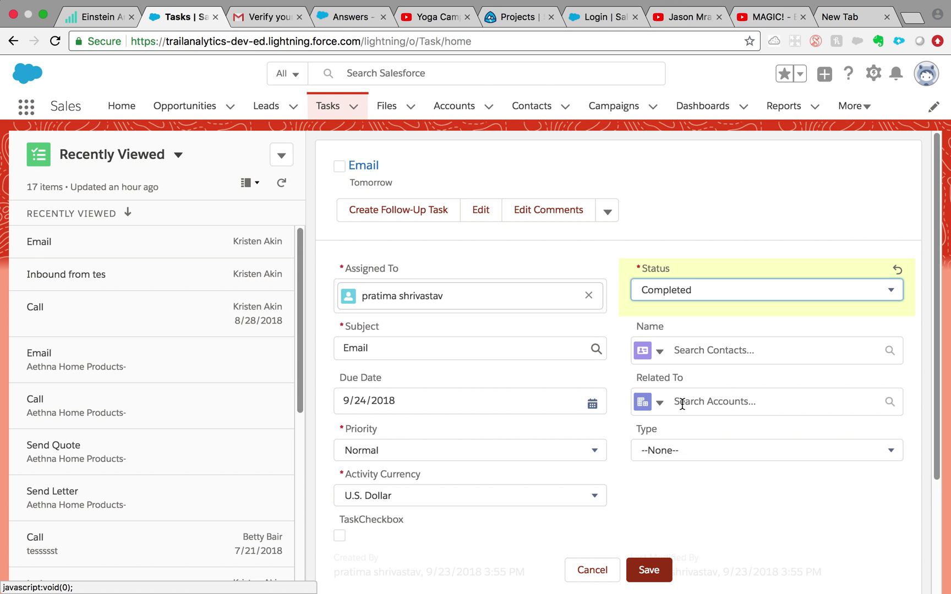
left_click(650, 571)
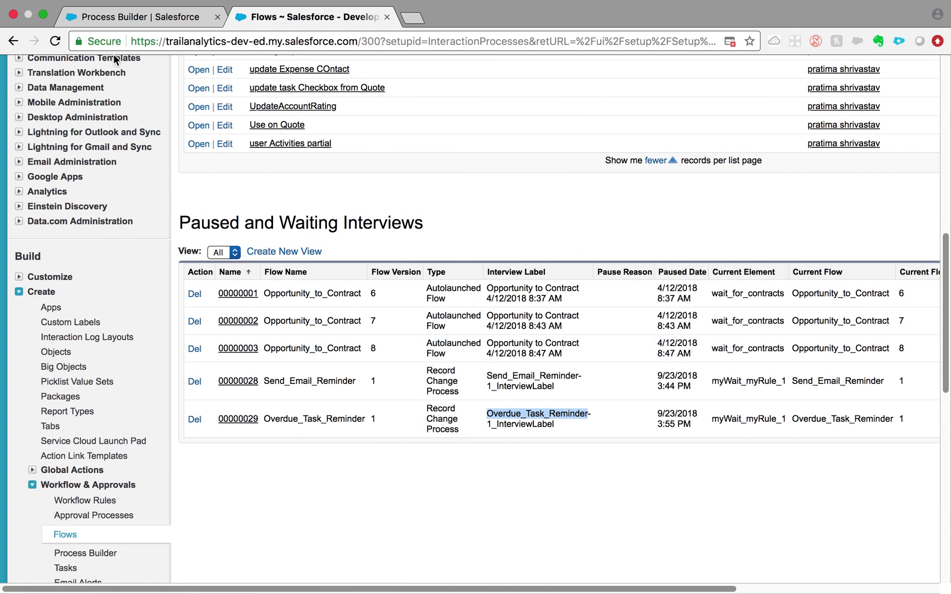
- Reload the Flows page to confirm the Overdue_Task_Reminder interview is no longer waiting
left_click(55, 42)
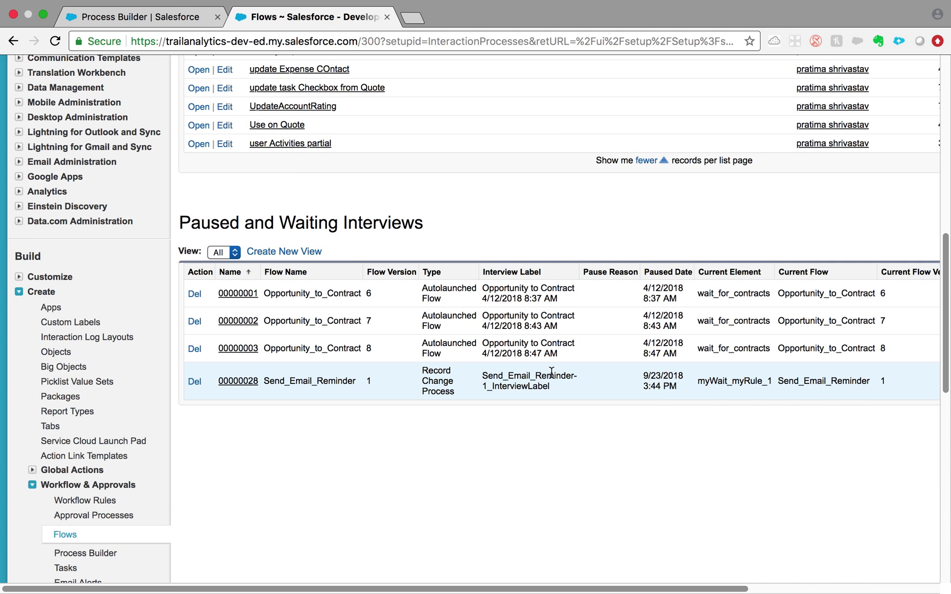
key("ctrl+Left")
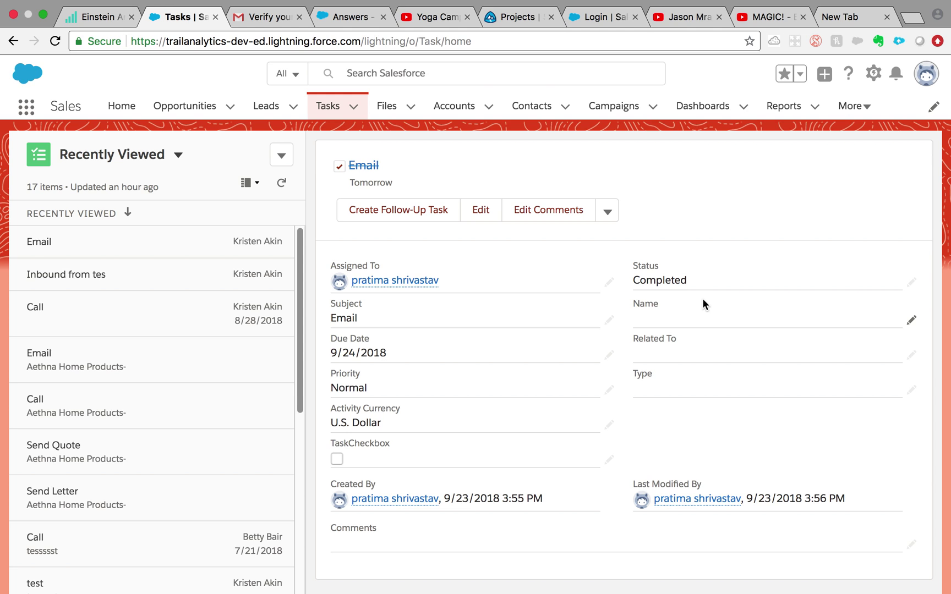
key("ctrl+Right")
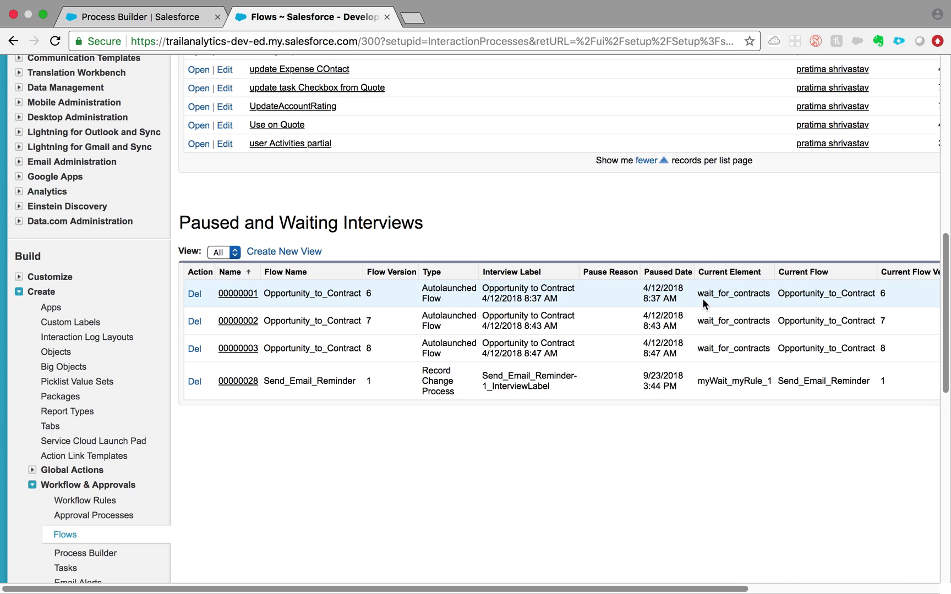
- Close the Overdue Task Reminder process properties and return to the Flows setup page
left_click(148, 25)
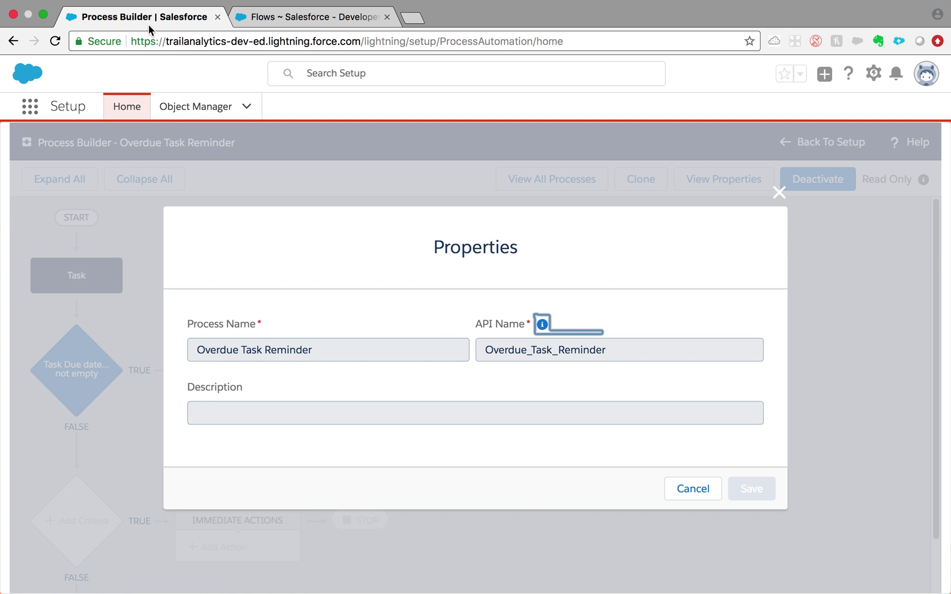
left_click(779, 194)
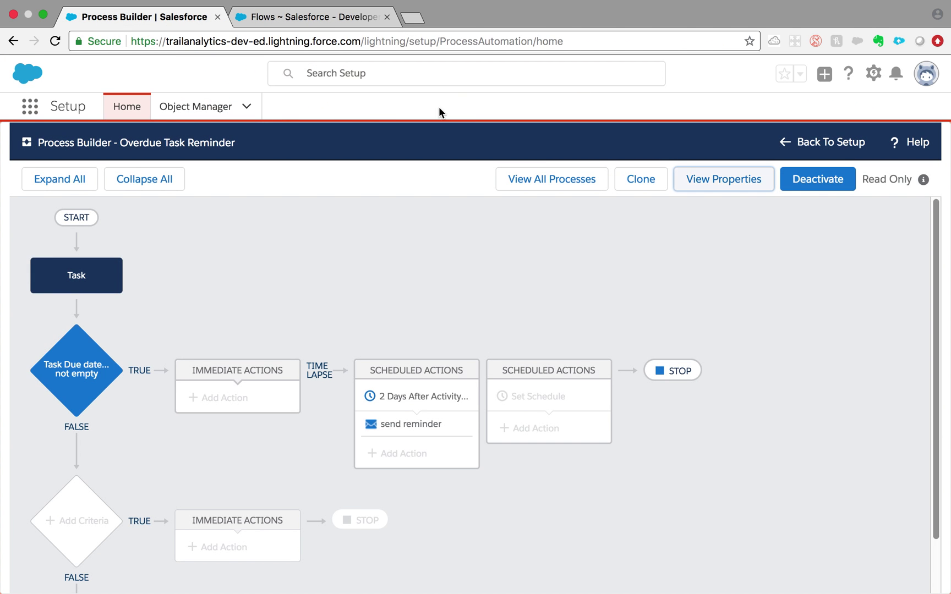
left_click(285, 20)
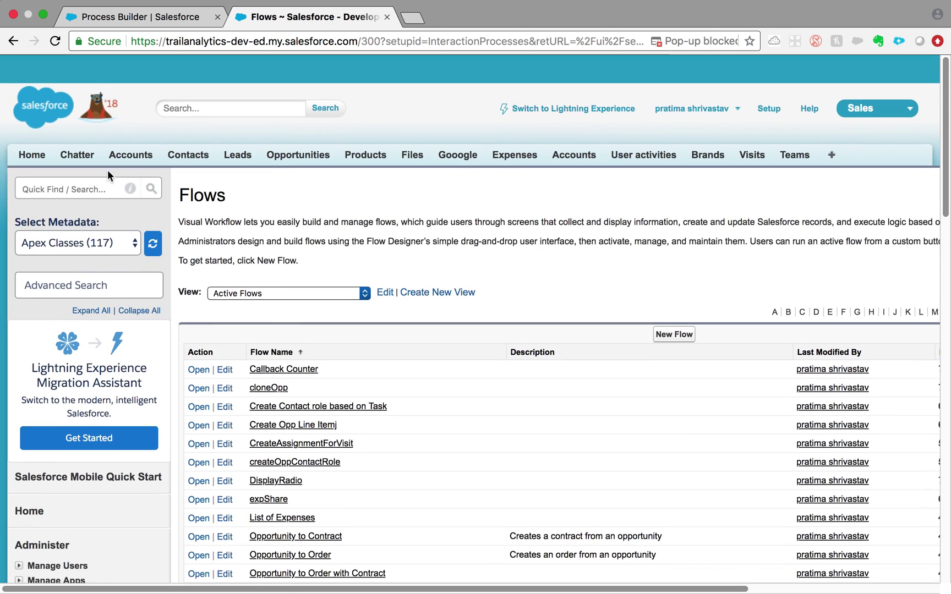
- Find 'workflow' in Quick Find and open the Workflow Rules list
type("wo")
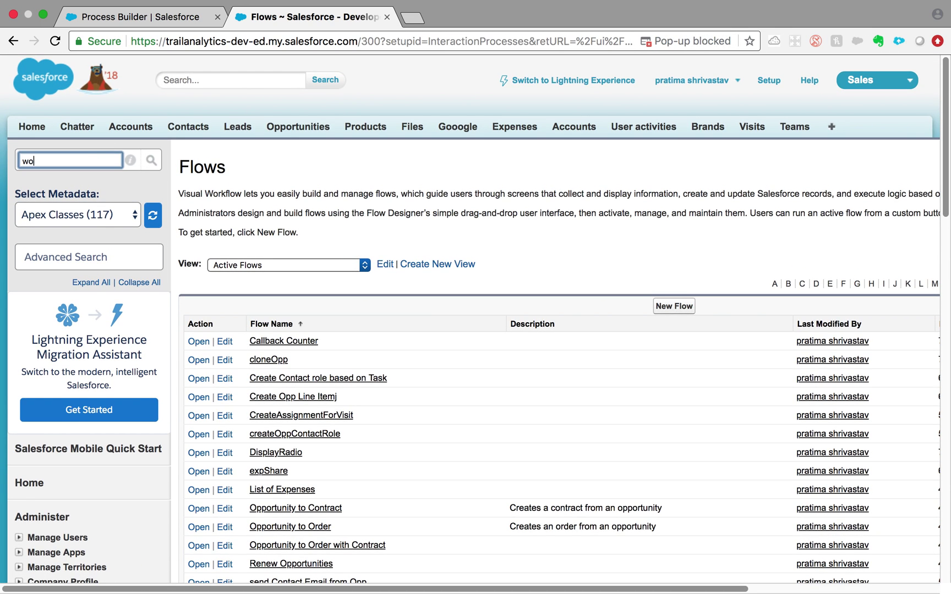
type("r")
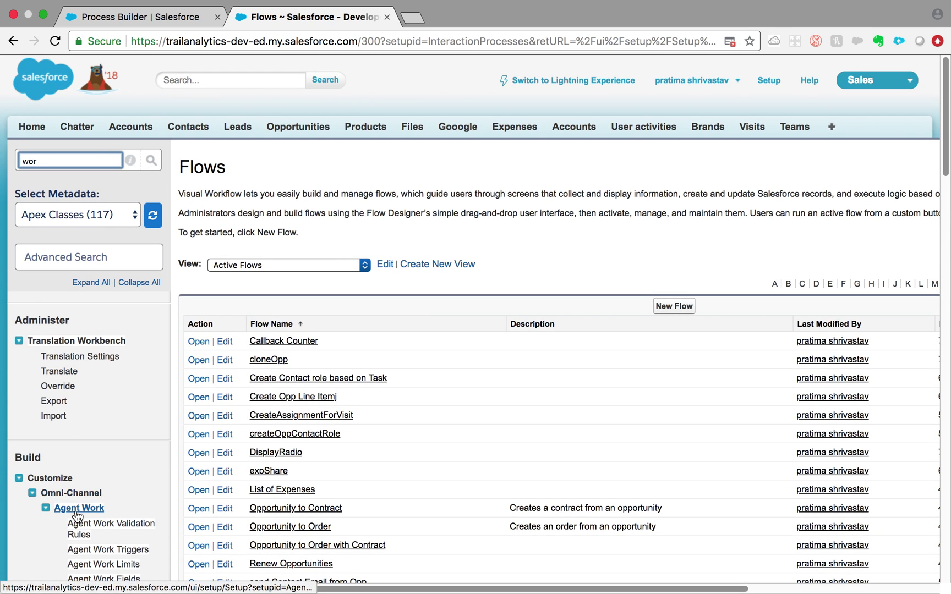
scroll(75, 516, "down", 5)
scroll(77, 528, "down", 8)
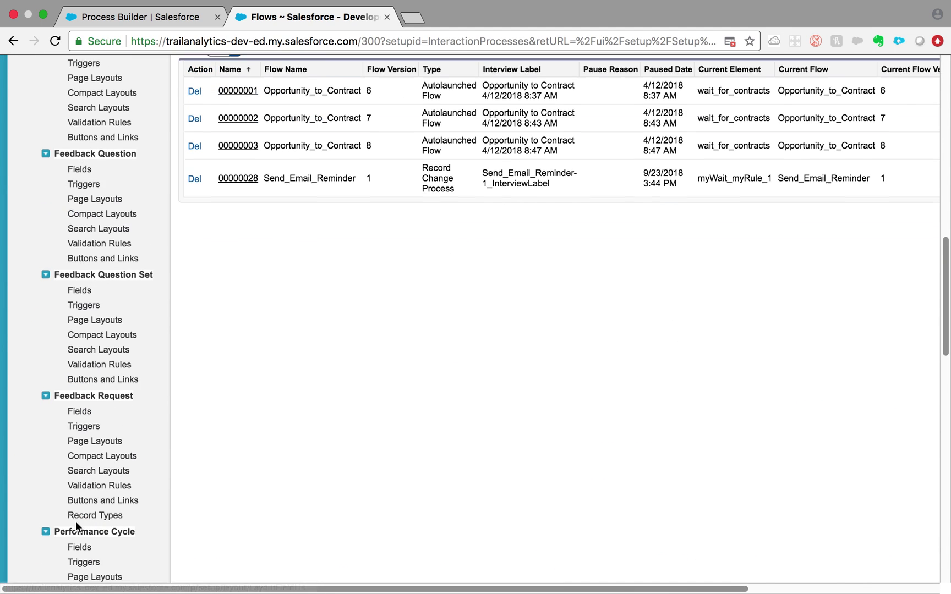
scroll(75, 522, "up", 15)
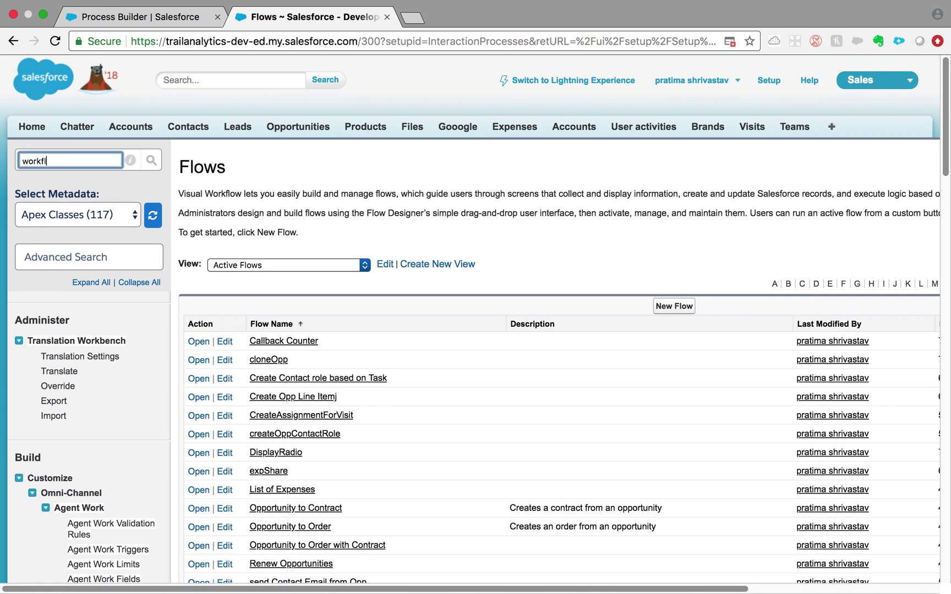
scroll(52, 524, "down", 1)
scroll(52, 524, "down", 5)
scroll(53, 434, "up", 3)
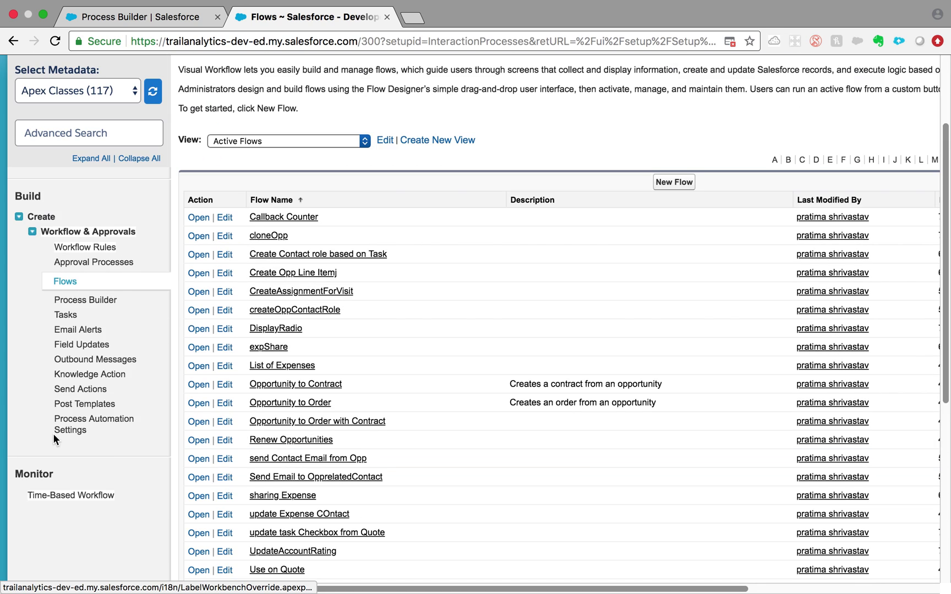
left_click(95, 250)
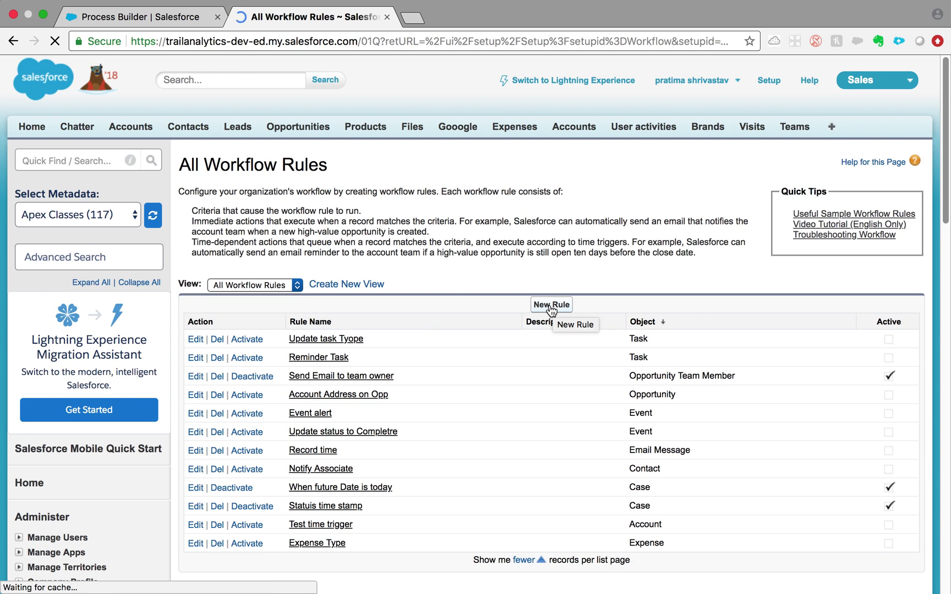
- Start a new workflow rule on the Task object
left_click(551, 307)
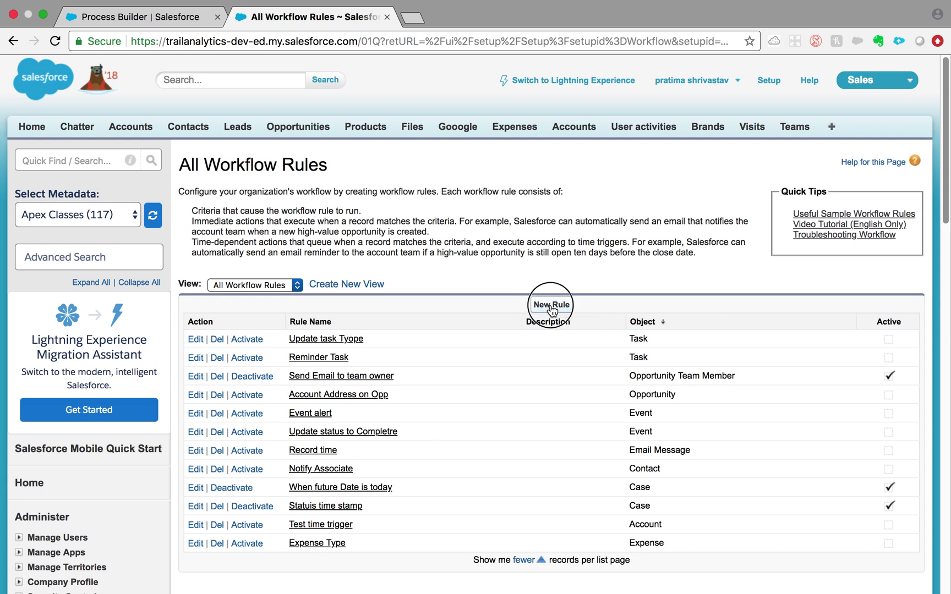
left_click(438, 301)
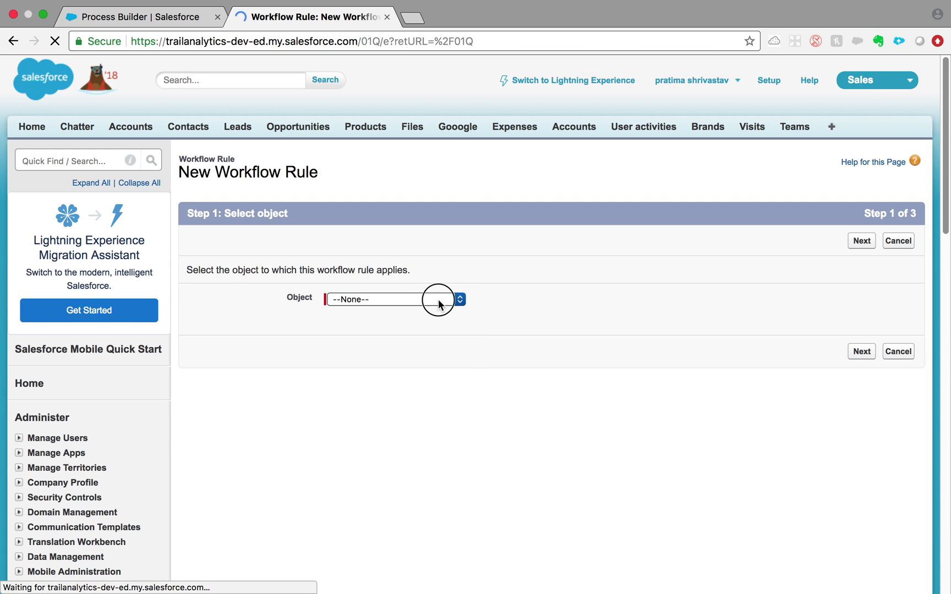
scroll(399, 418, "down", 3)
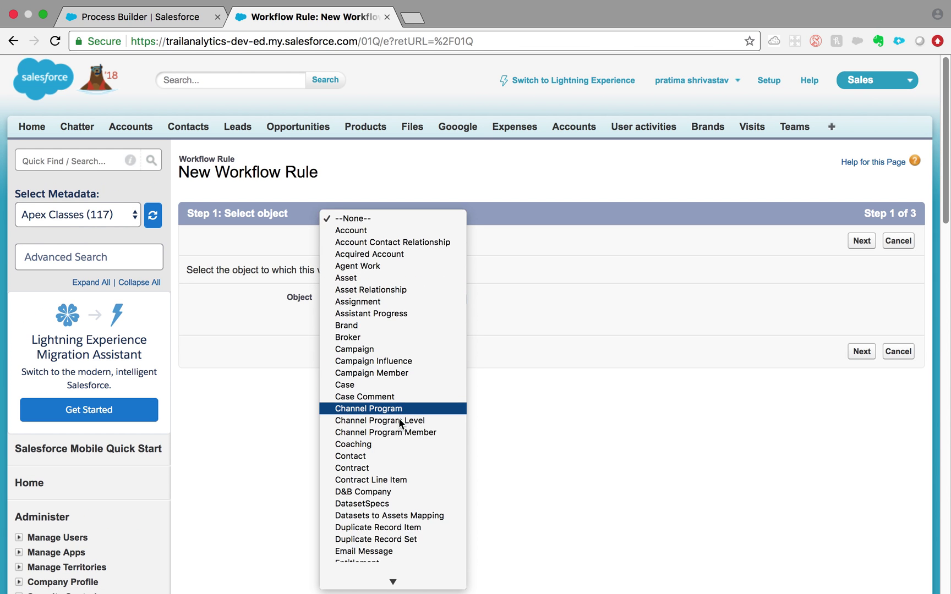
scroll(399, 418, "down", 5)
scroll(399, 418, "down", 3)
scroll(399, 418, "down", 5)
scroll(399, 419, "down", 2)
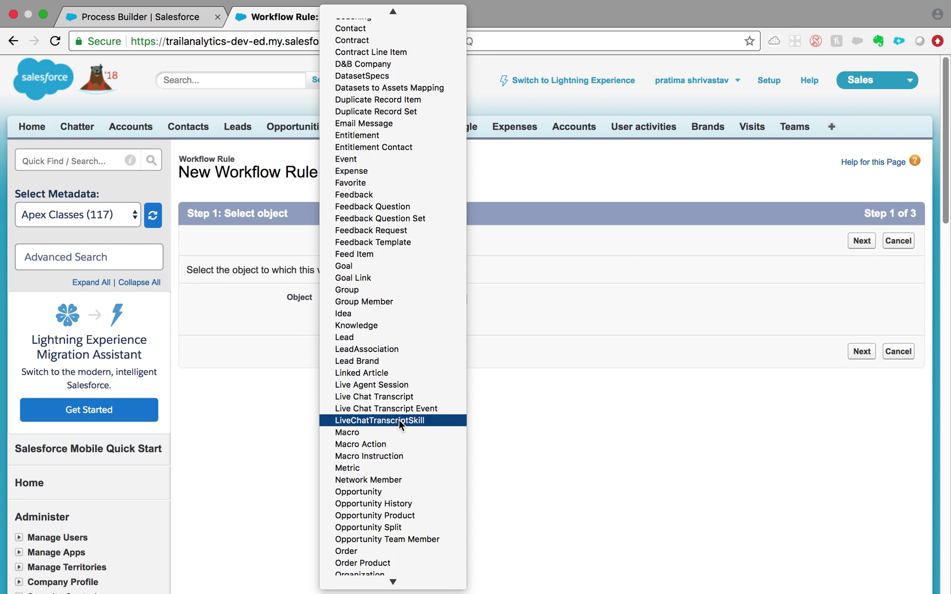
scroll(399, 419, "down", 4)
scroll(398, 420, "down", 5)
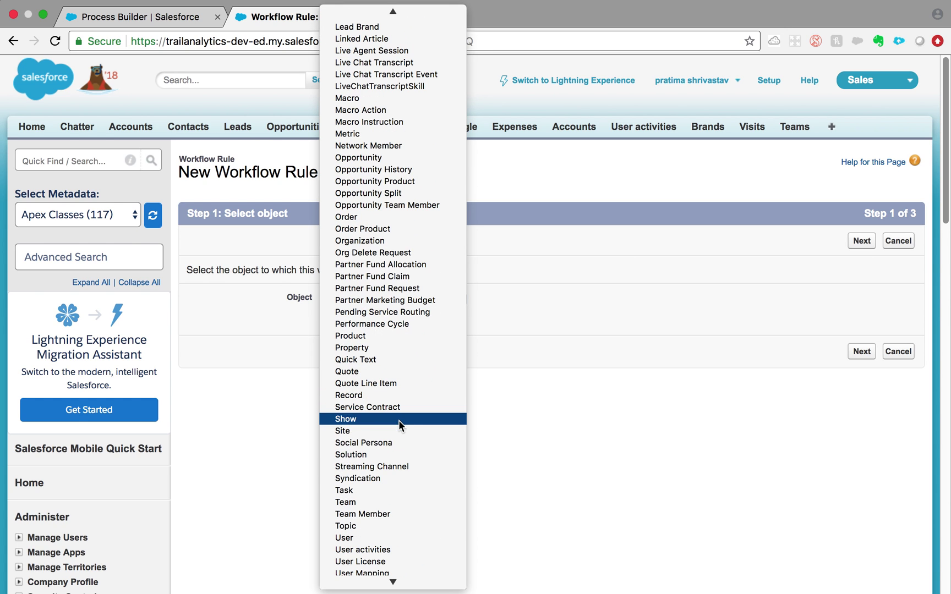
left_click(388, 490)
left_click(860, 355)
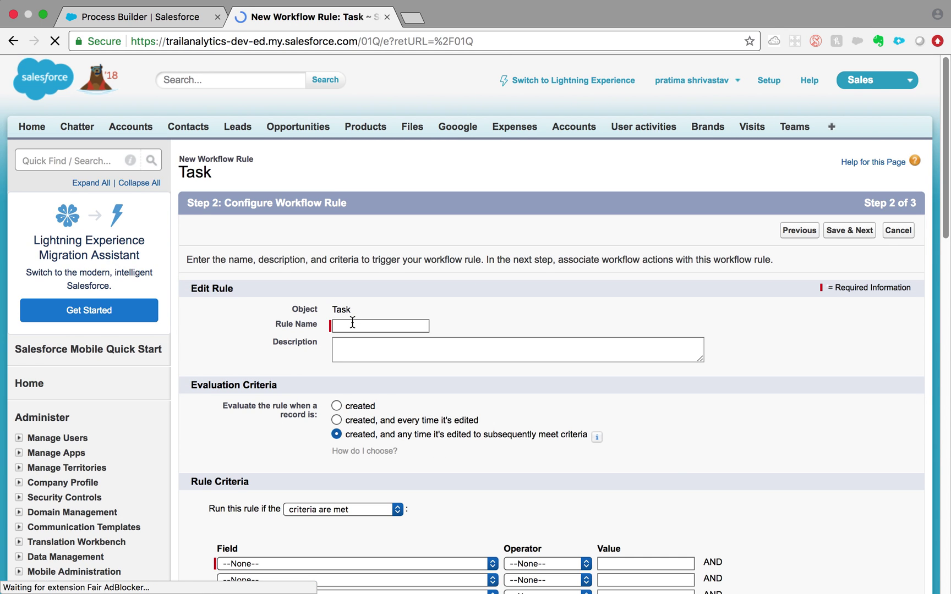
- Name the rule 'Schedule Overdue', evaluated when created or edited to subsequently meet criteria
left_click(352, 324)
type("S")
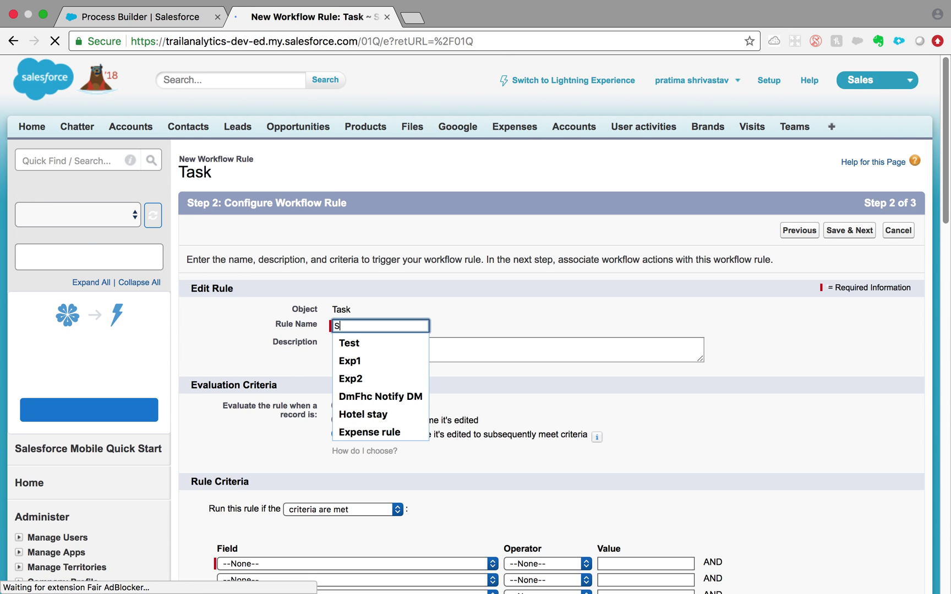
type("chedule Overdue")
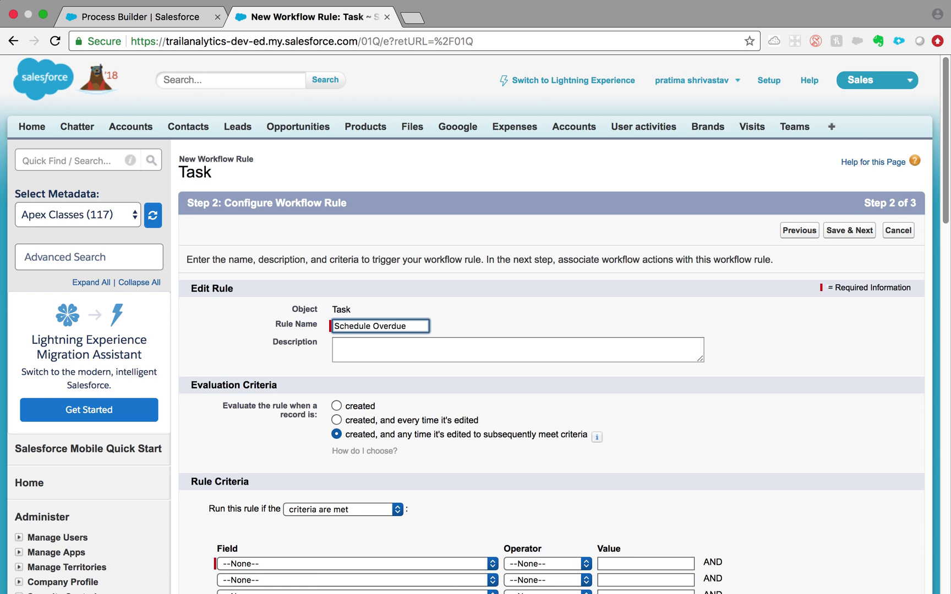
scroll(361, 332, "down", 1)
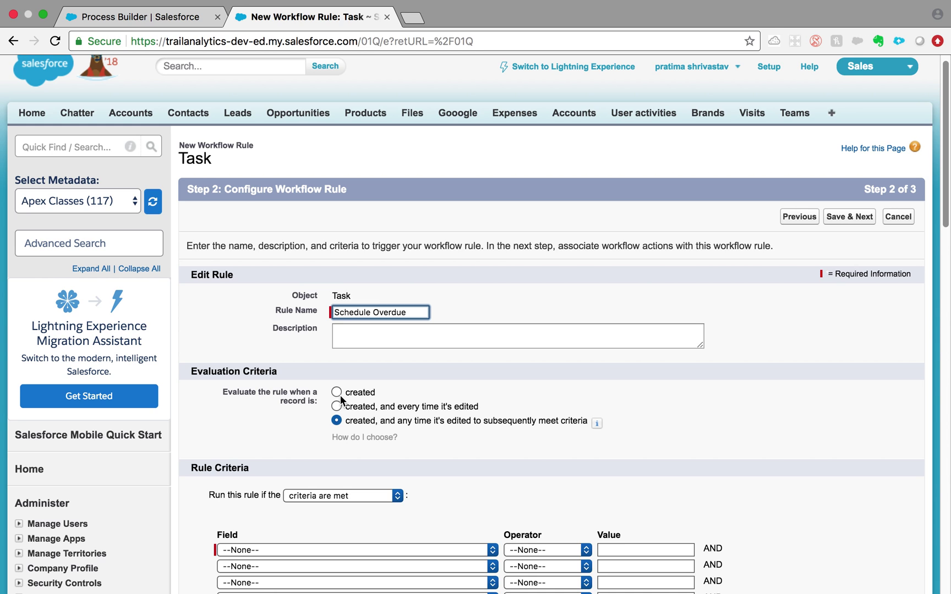
scroll(401, 415, "down", 3)
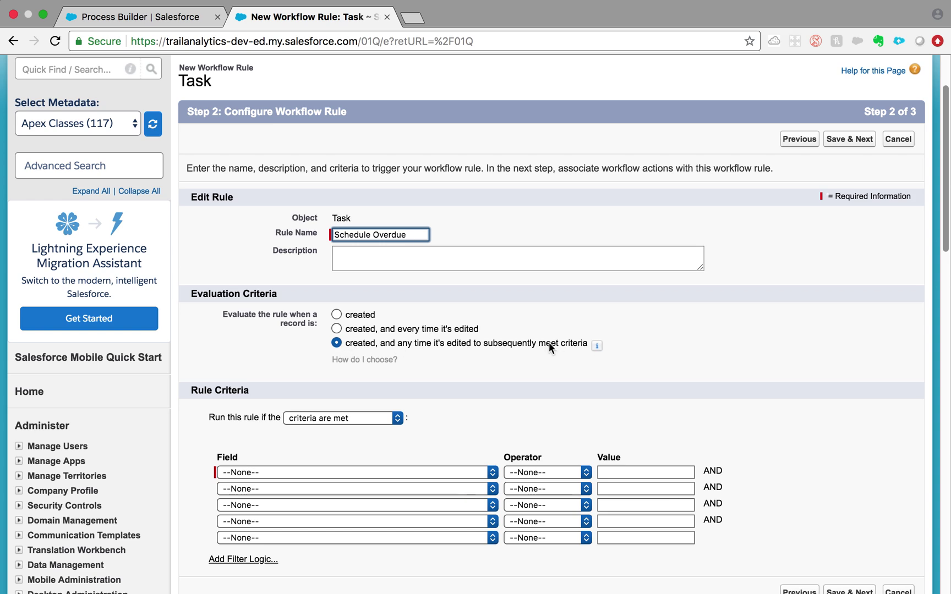
left_click(336, 328)
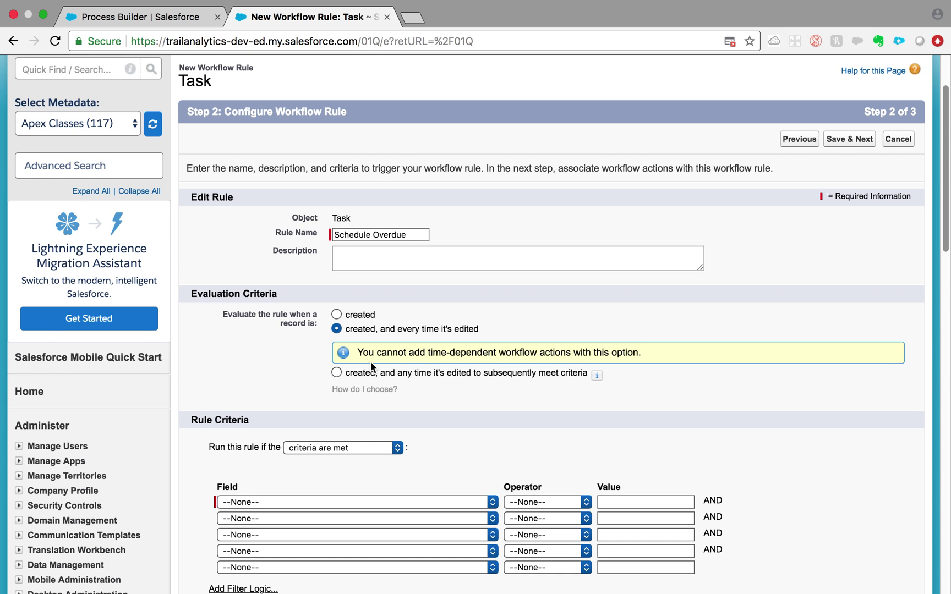
left_click(339, 375)
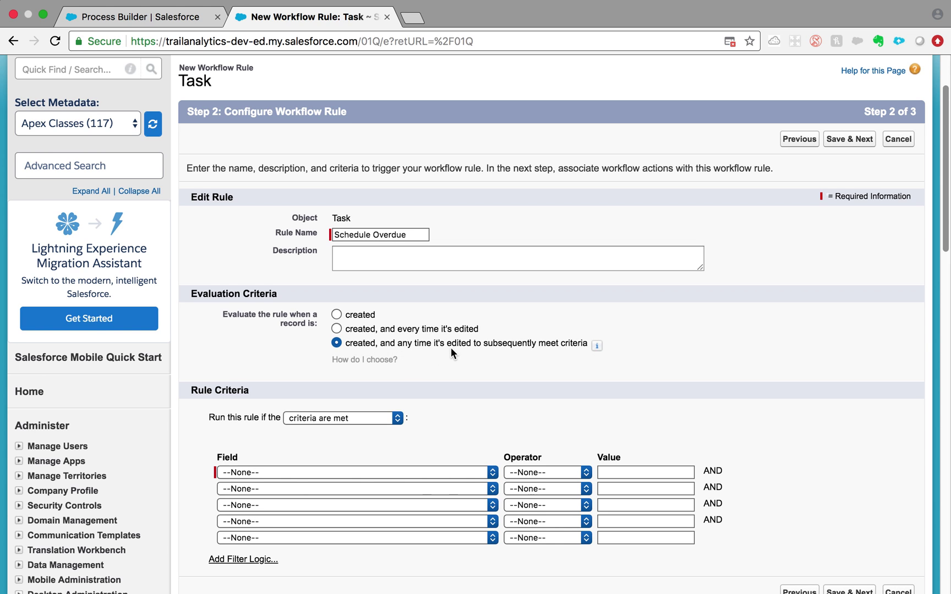
scroll(457, 369, "down", 3)
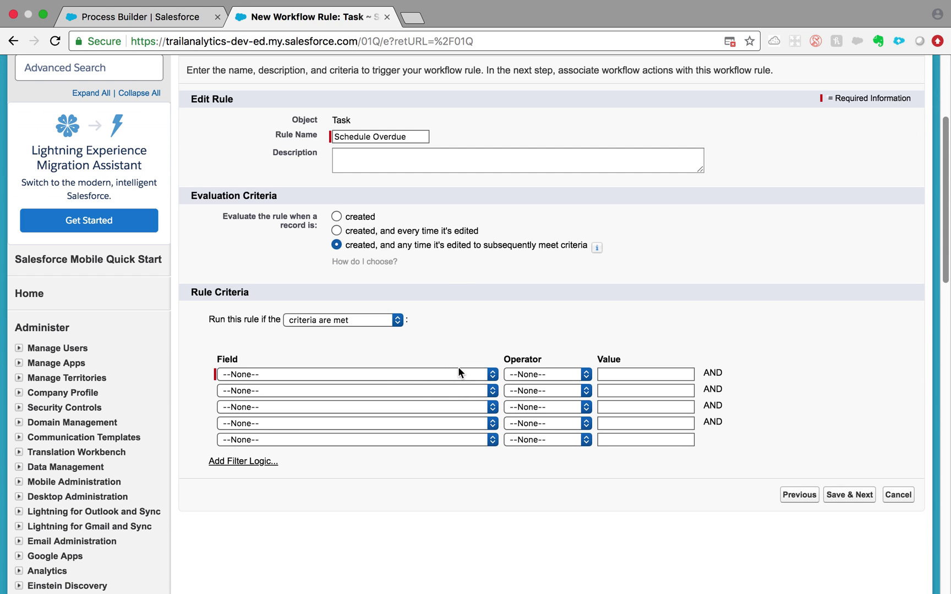
- Add the first criterion: Task: Due Date not equal to blank
left_click(449, 376)
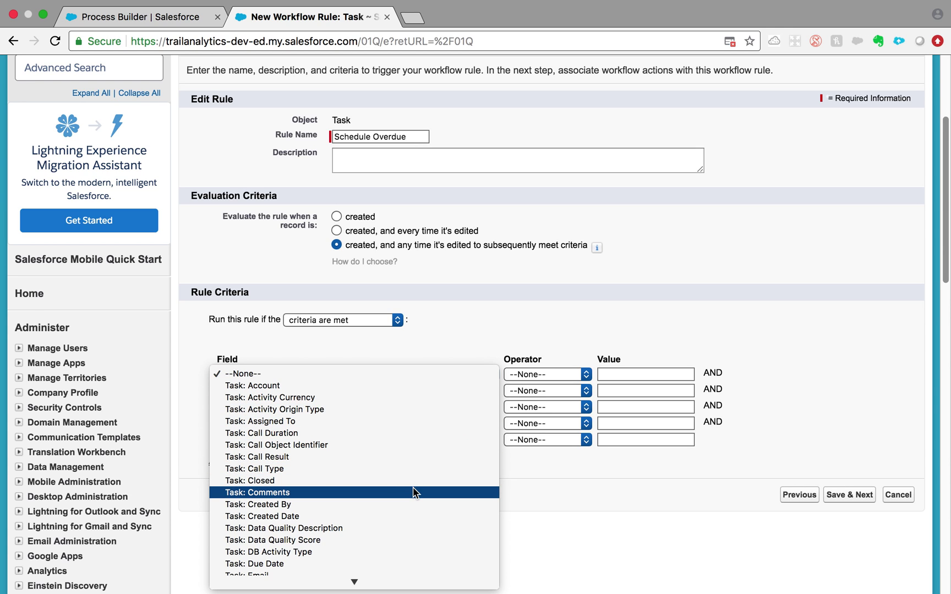
left_click(395, 564)
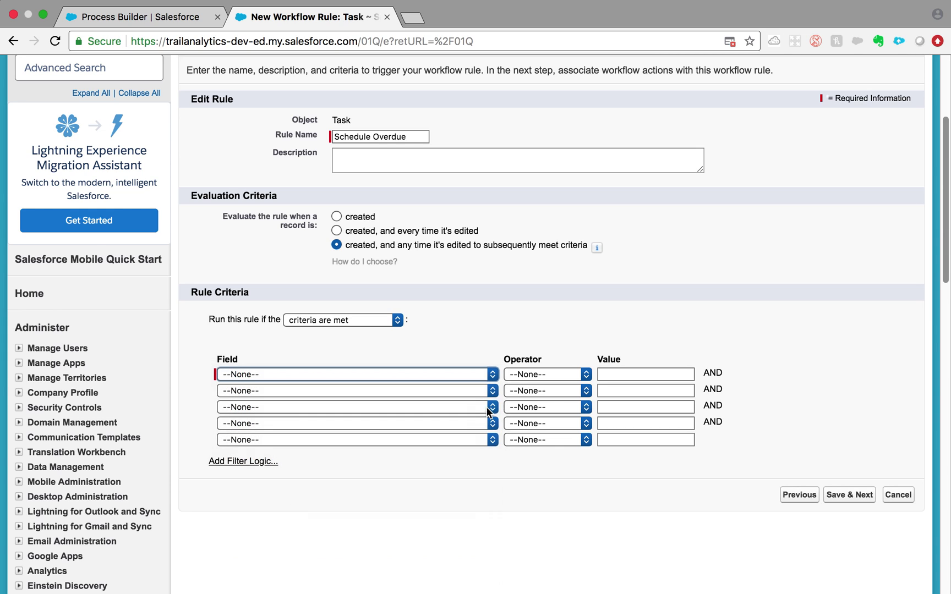
left_click(515, 378)
left_click(523, 397)
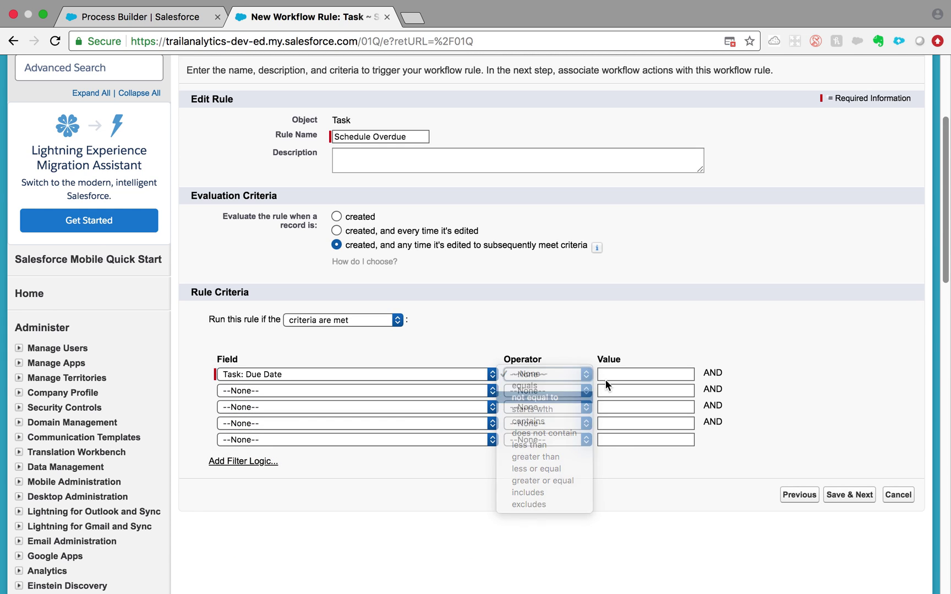
- Add the second criterion: Task: Closed equals False
left_click(433, 391)
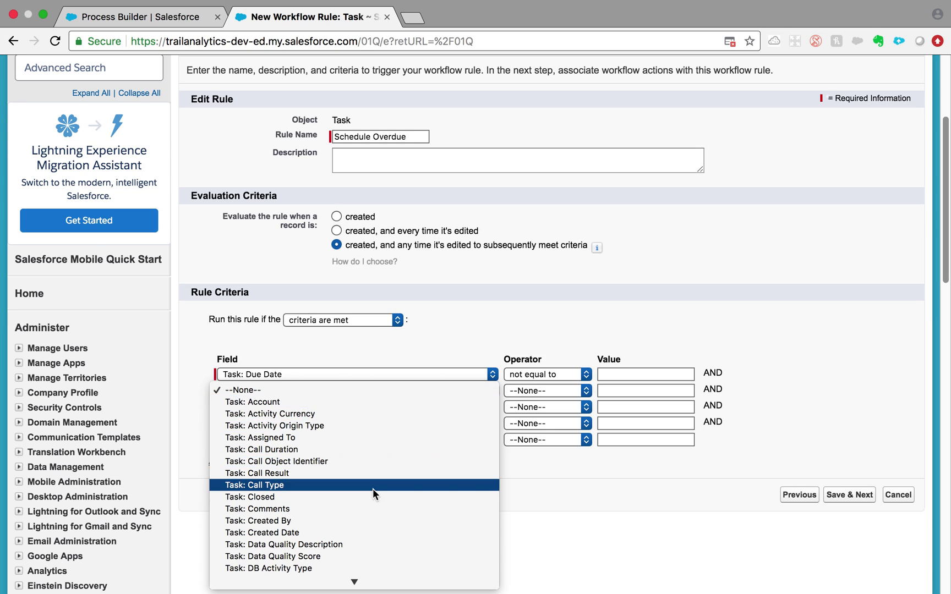
scroll(374, 499, "down", 1)
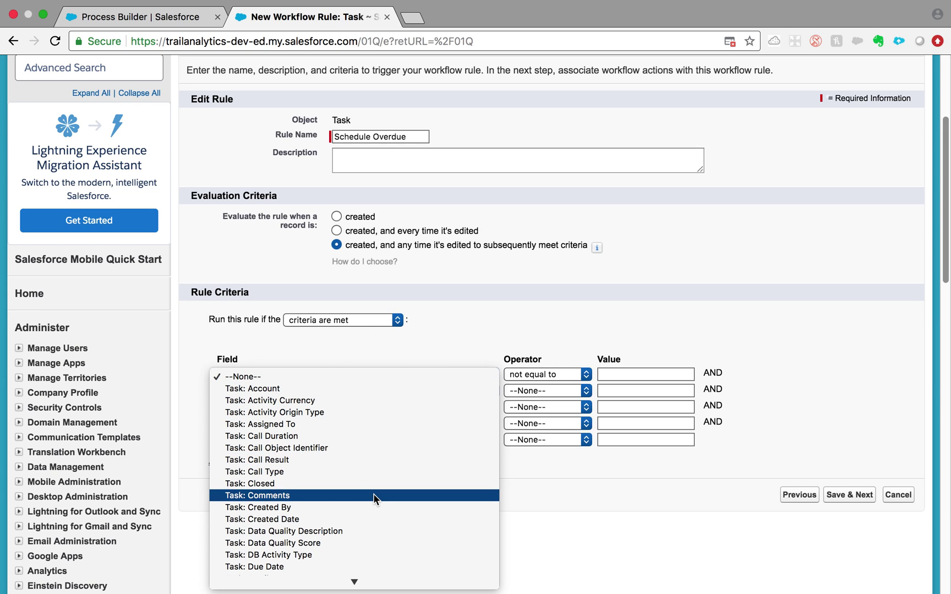
scroll(374, 499, "down", 1)
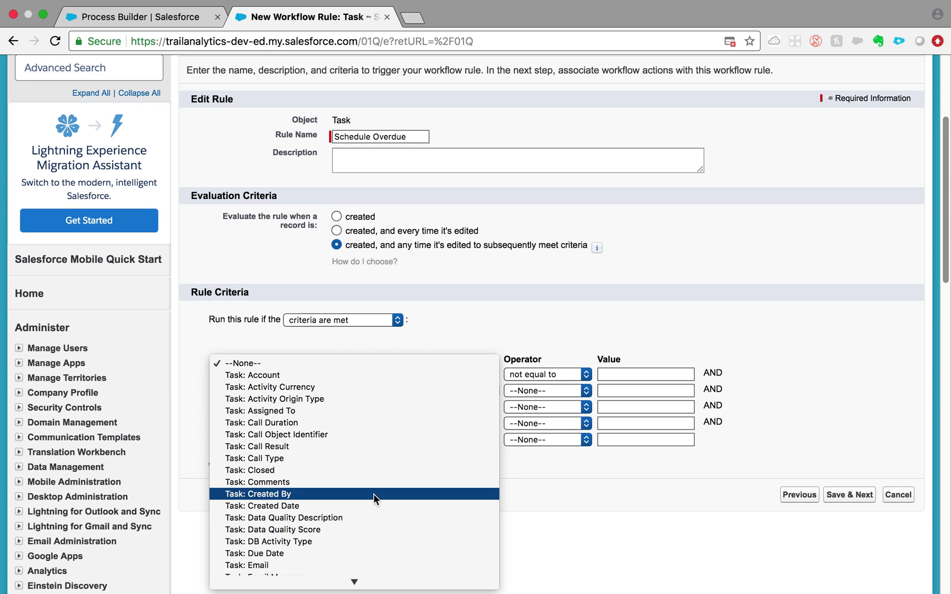
scroll(373, 493, "down", 3)
left_click(325, 431)
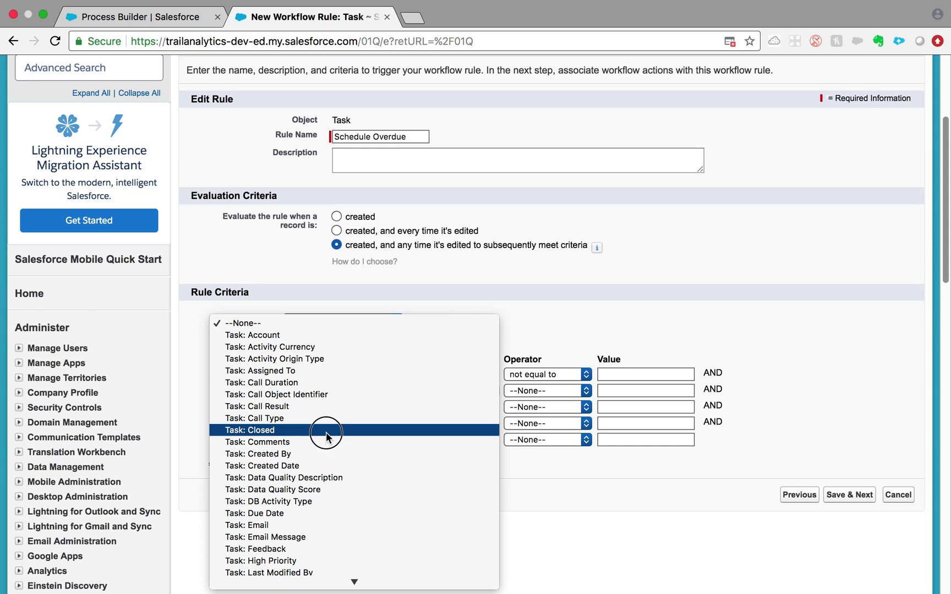
left_click(519, 392)
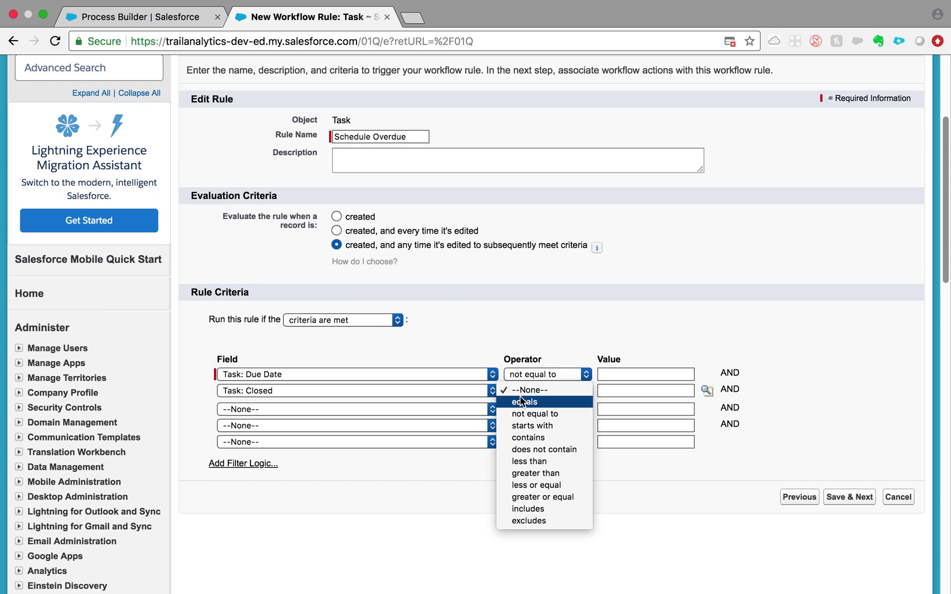
left_click(522, 402)
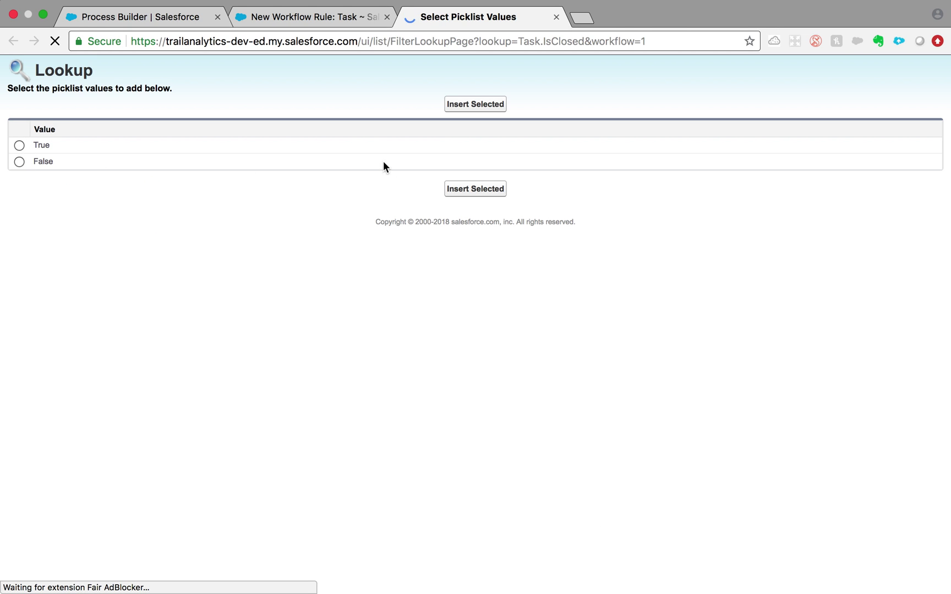
left_click(475, 189)
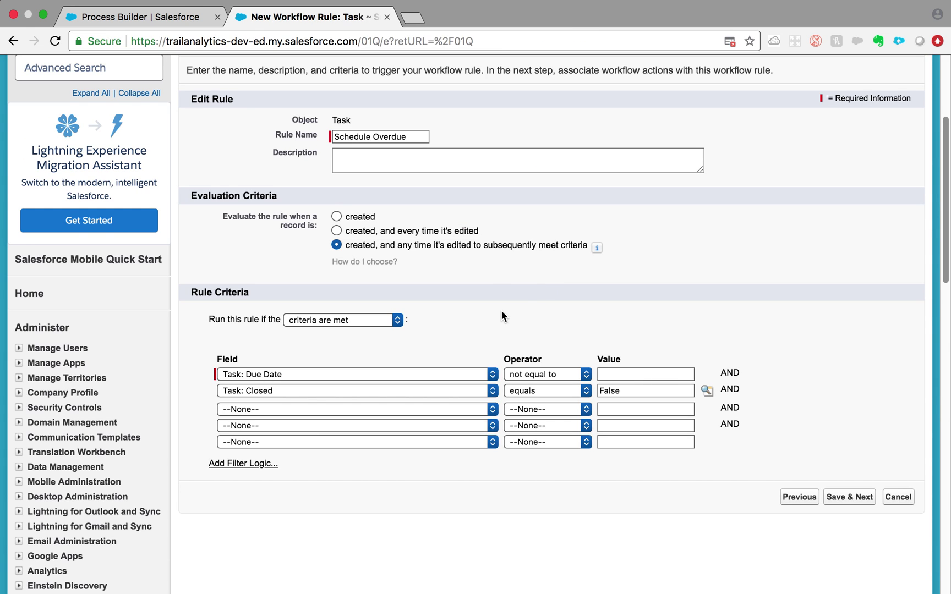
- Show the filter logic, save the criteria, and begin a new time trigger
left_click(243, 464)
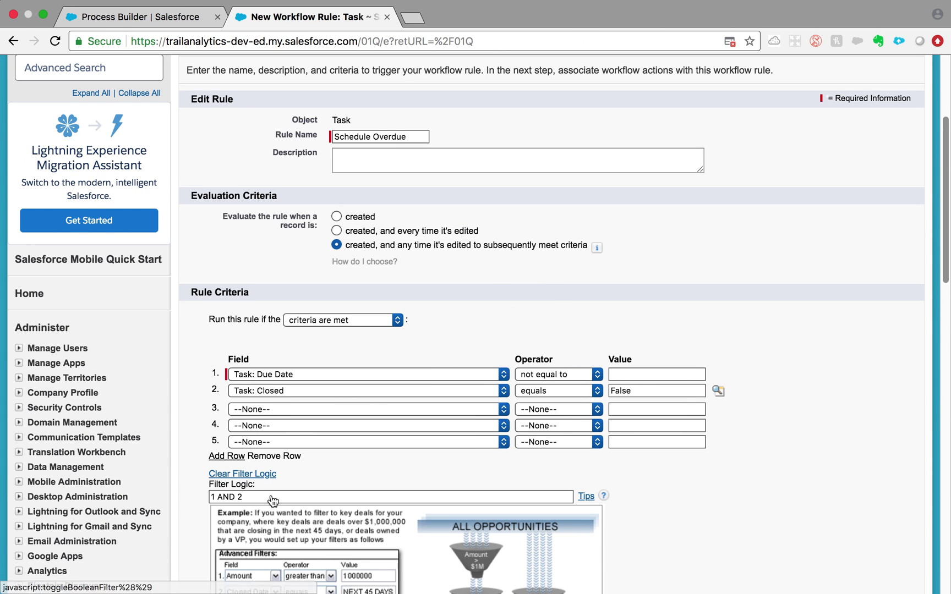
scroll(242, 465, "down", 5)
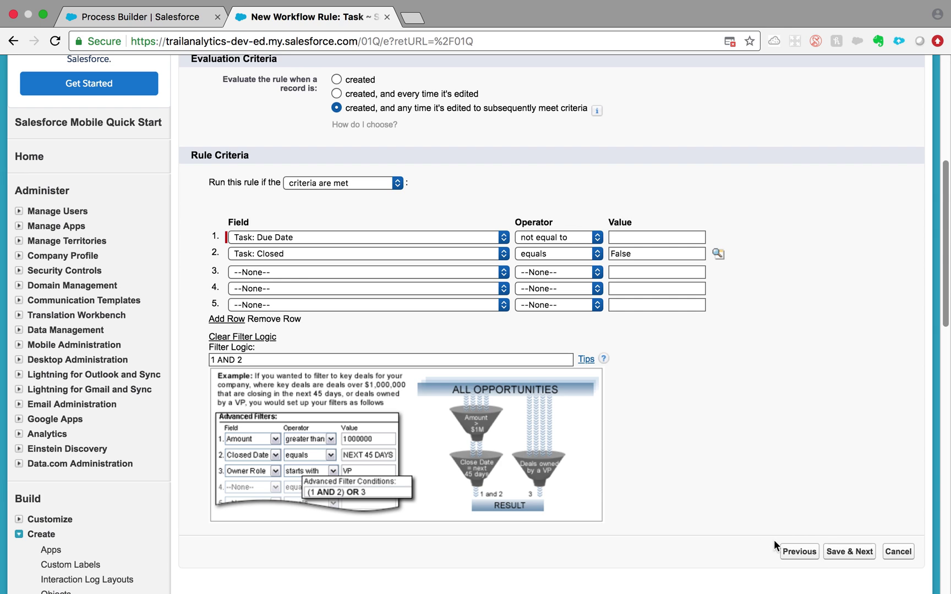
left_click(837, 552)
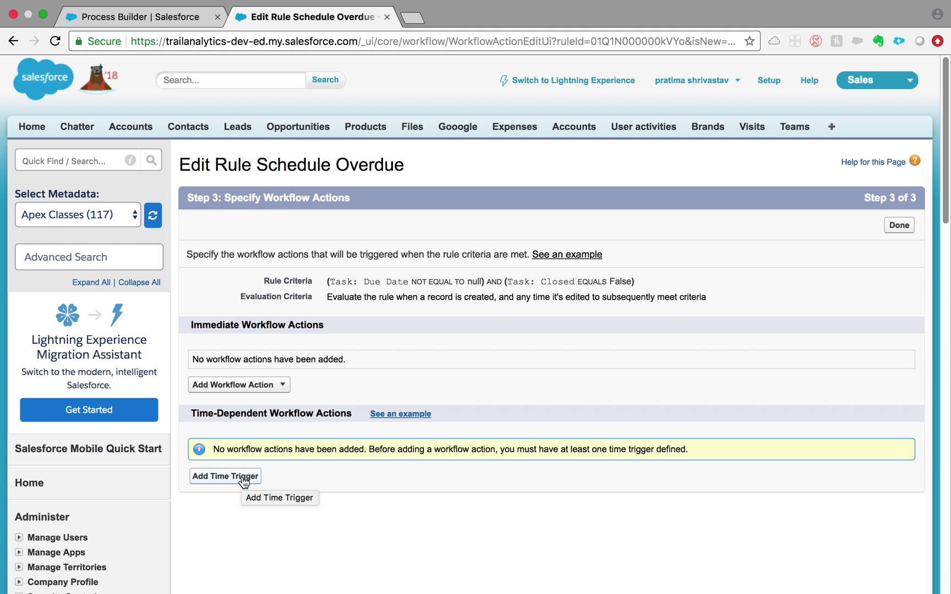
left_click(243, 482)
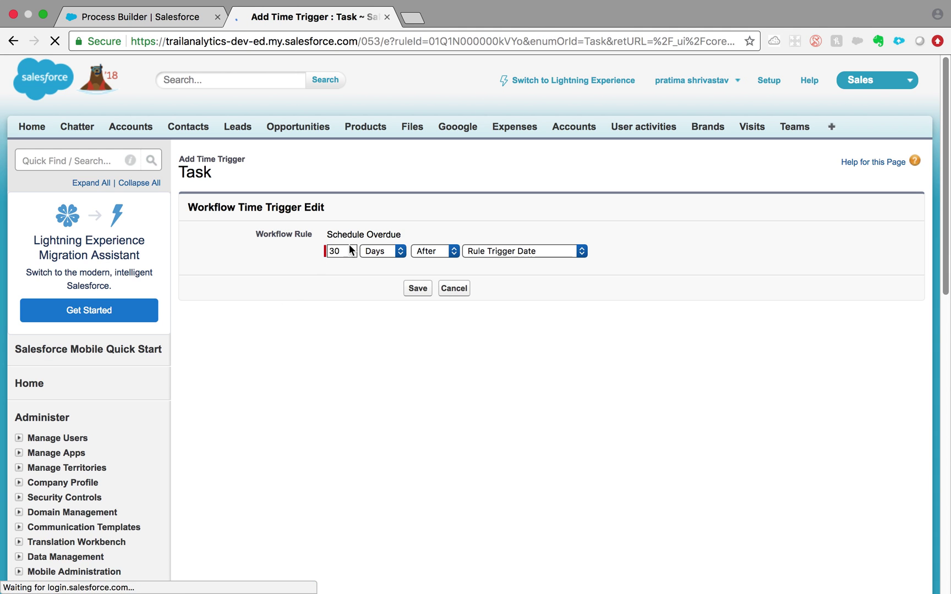
- Set the time trigger to 2 Days After Task: Due Date and save it
double_click(345, 252)
type("2")
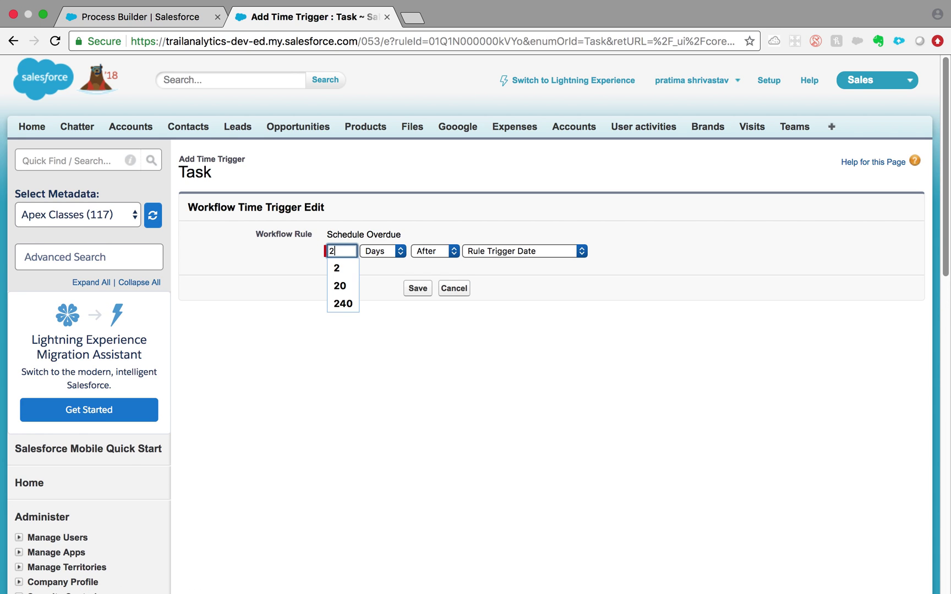
left_click(345, 266)
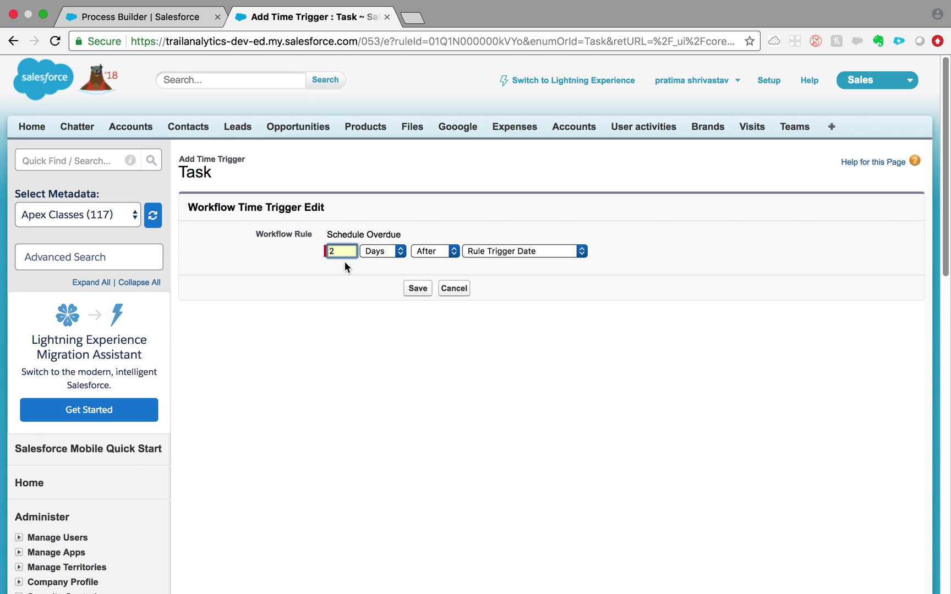
left_click(488, 254)
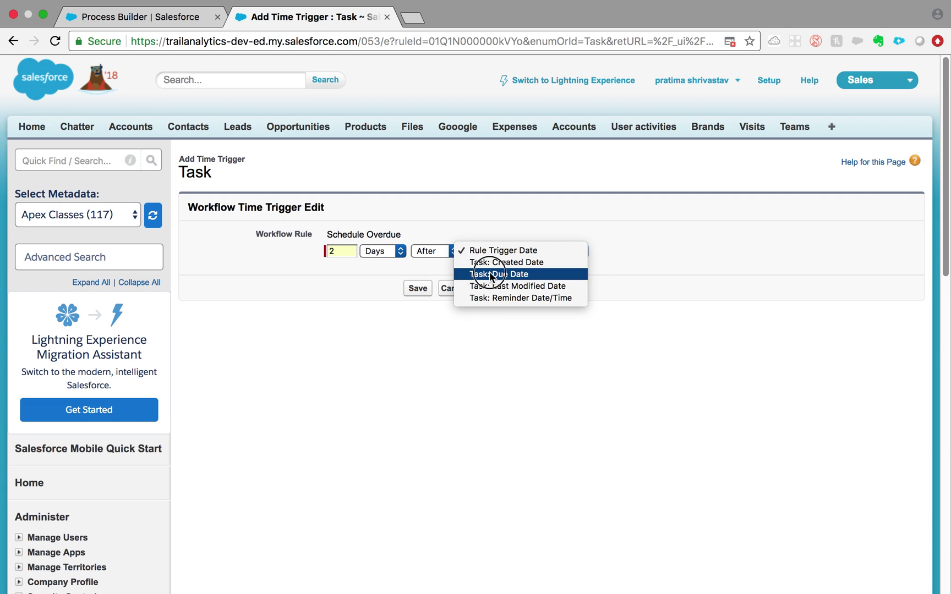
left_click(489, 273)
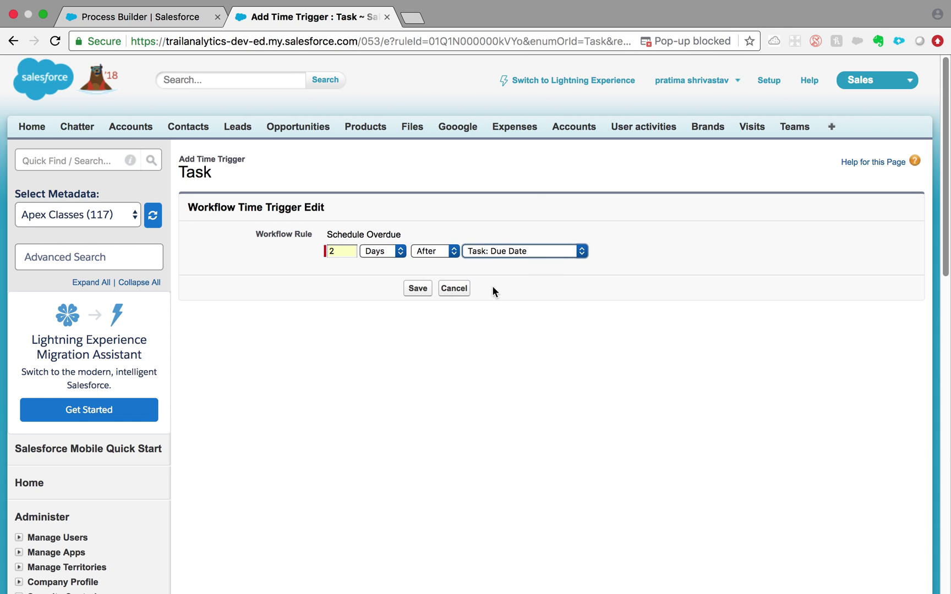
left_click(417, 290)
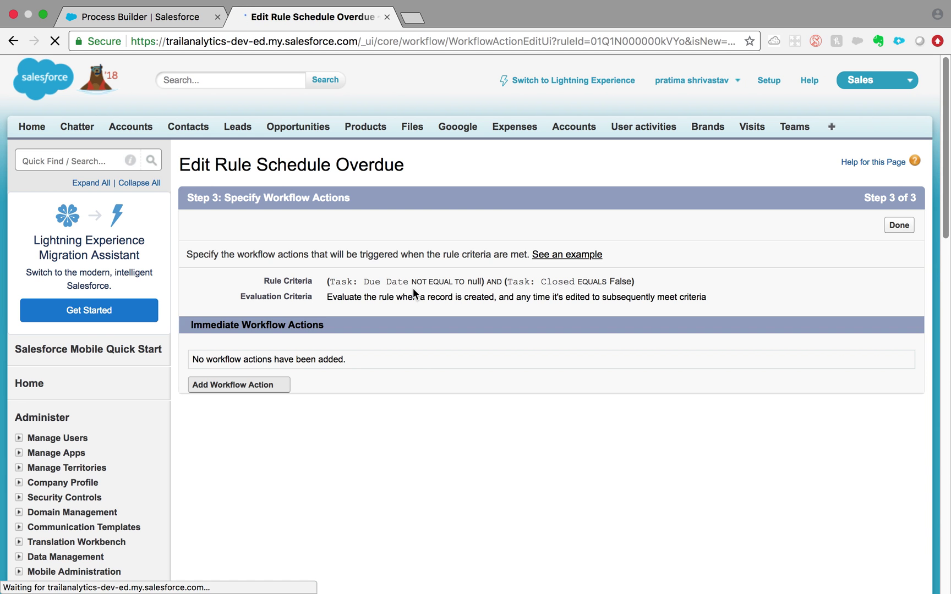
- Attach the existing Send Reminder Email alert to the trigger and finish the rule
scroll(413, 292, "down", 3)
left_click(292, 407)
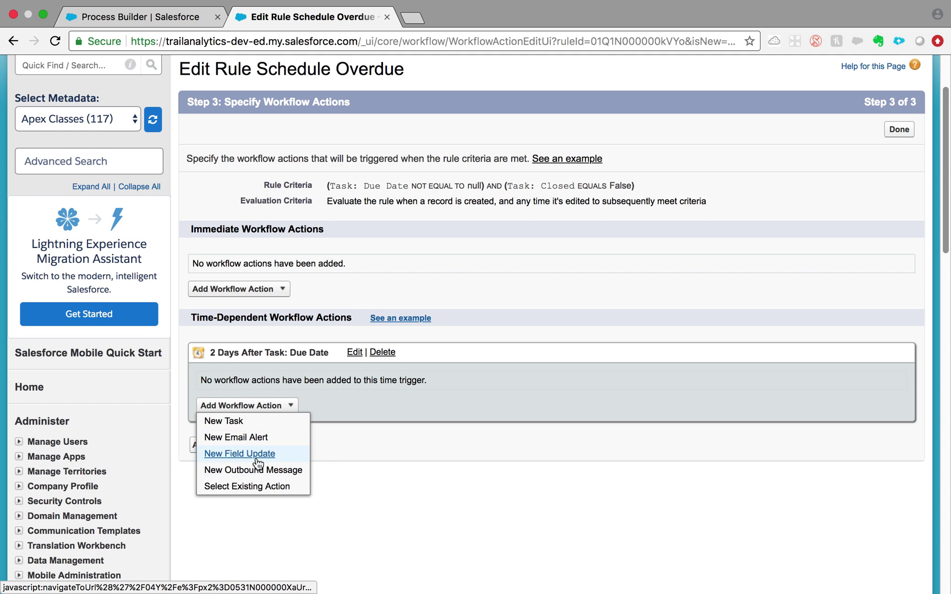
left_click(257, 455)
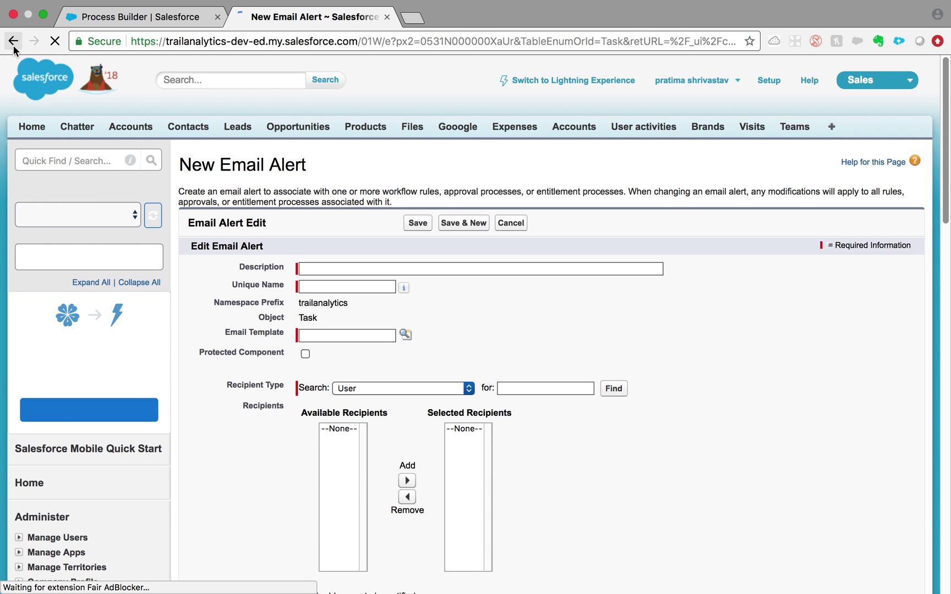
left_click(13, 44)
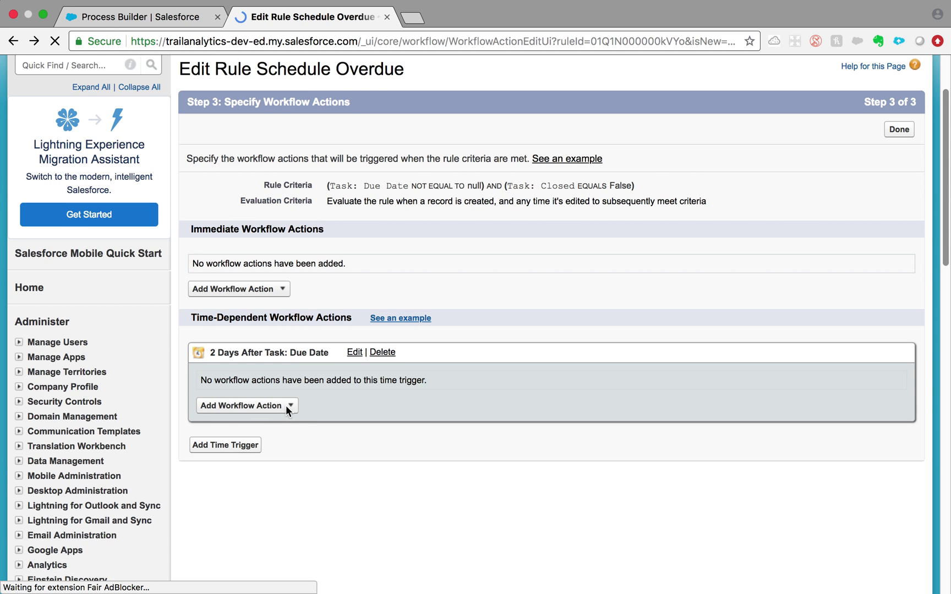
left_click(286, 407)
left_click(286, 487)
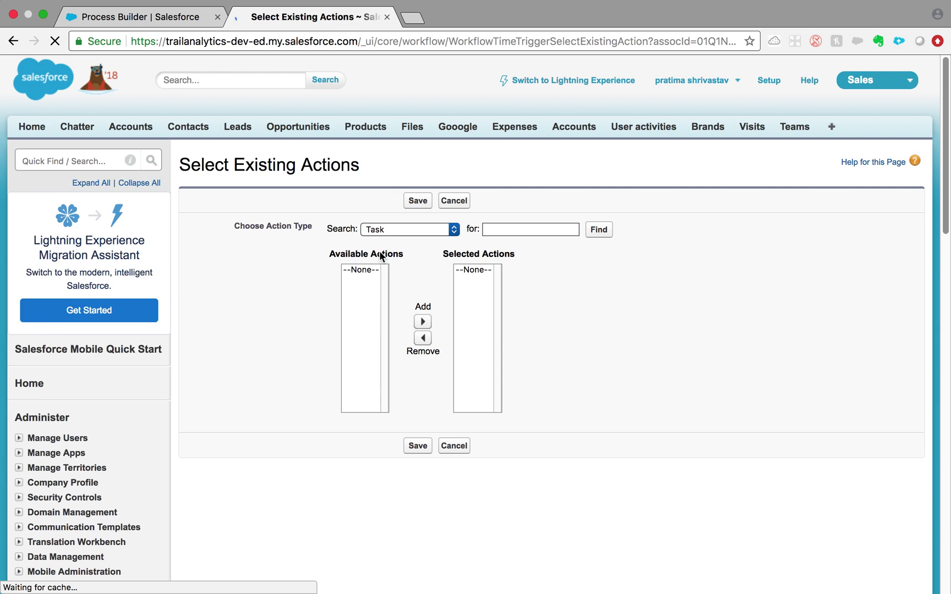
left_click(385, 233)
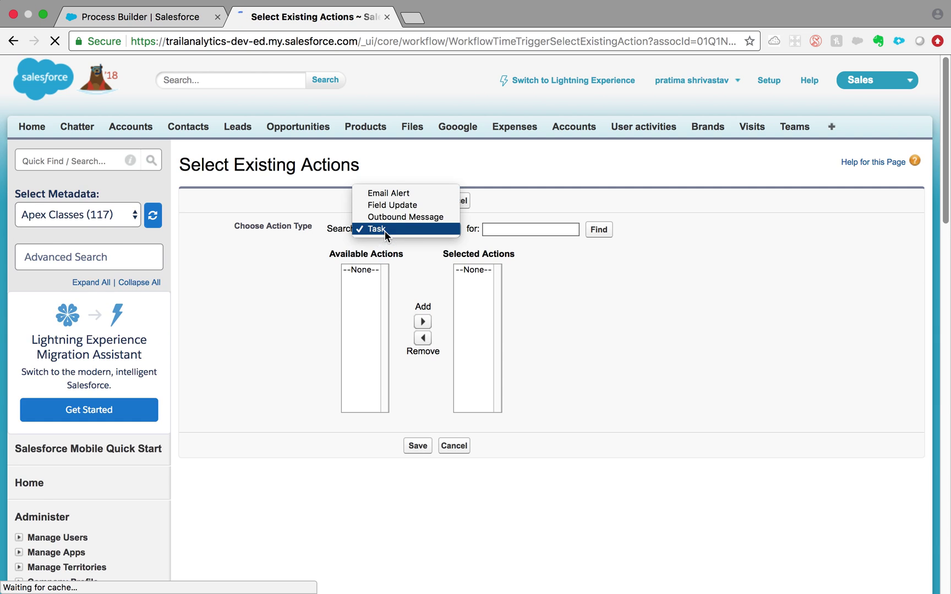
left_click(389, 192)
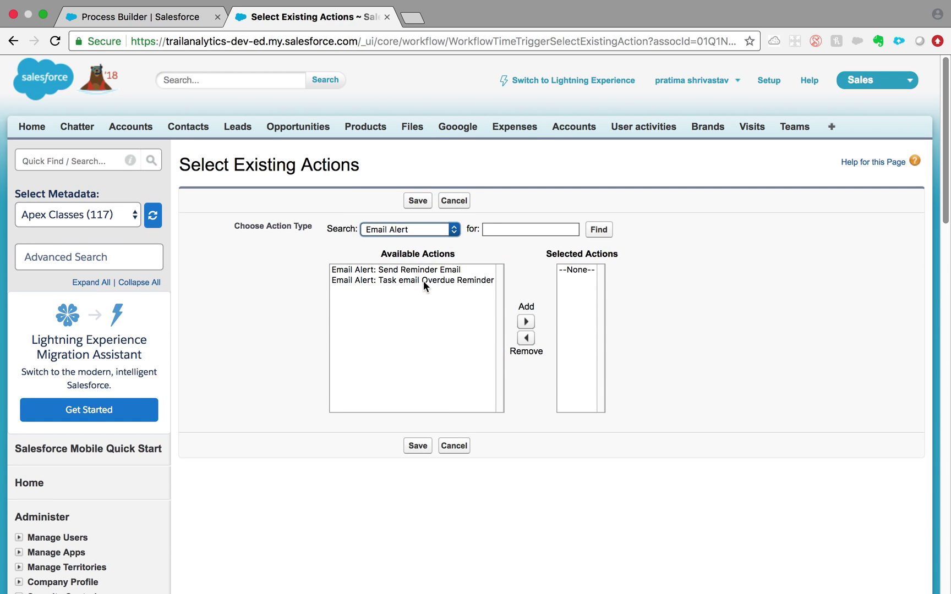
left_click(427, 270)
left_click(525, 322)
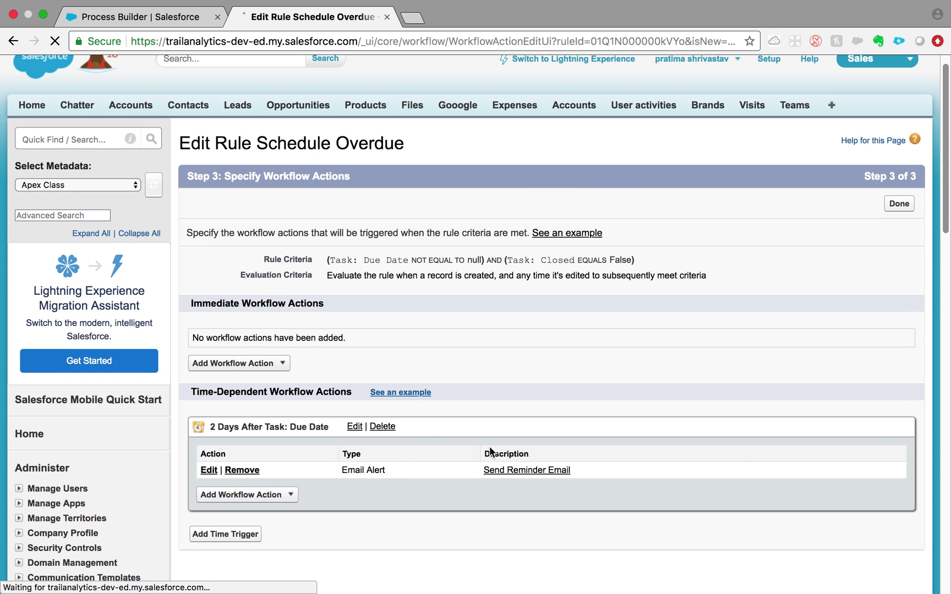
left_click(889, 203)
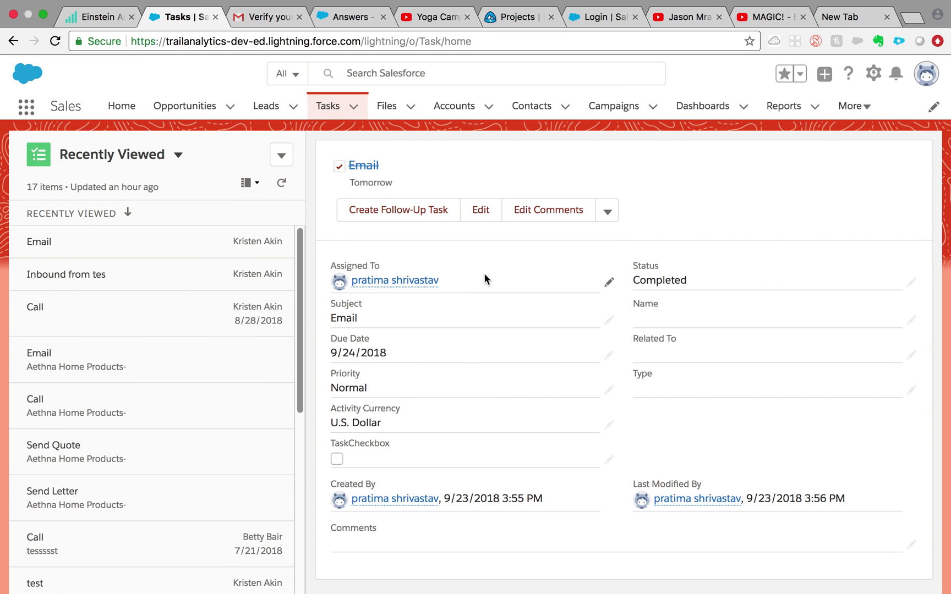
- Create a Task1 task with subject Email due 9/26/2018 and save it
left_click(281, 156)
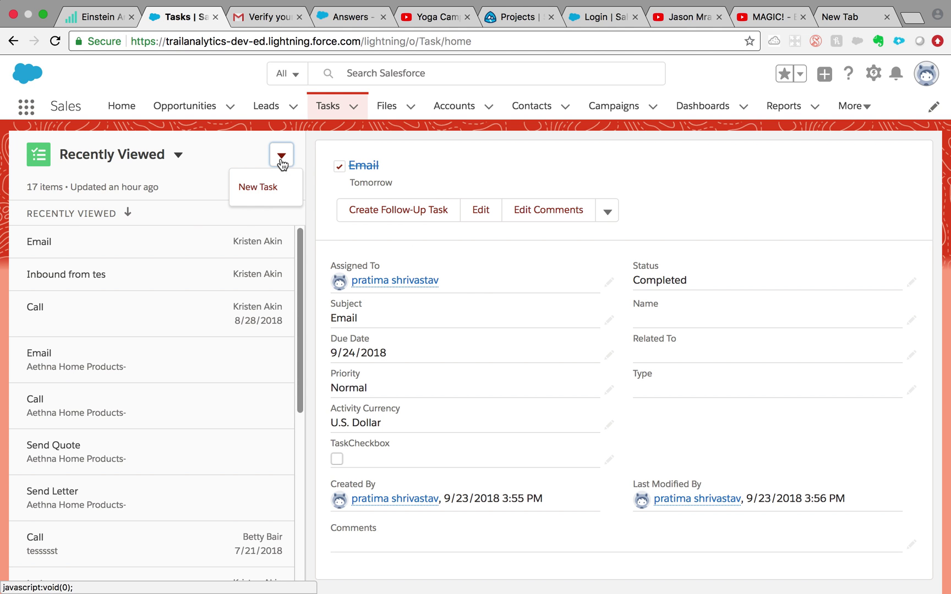
left_click(271, 187)
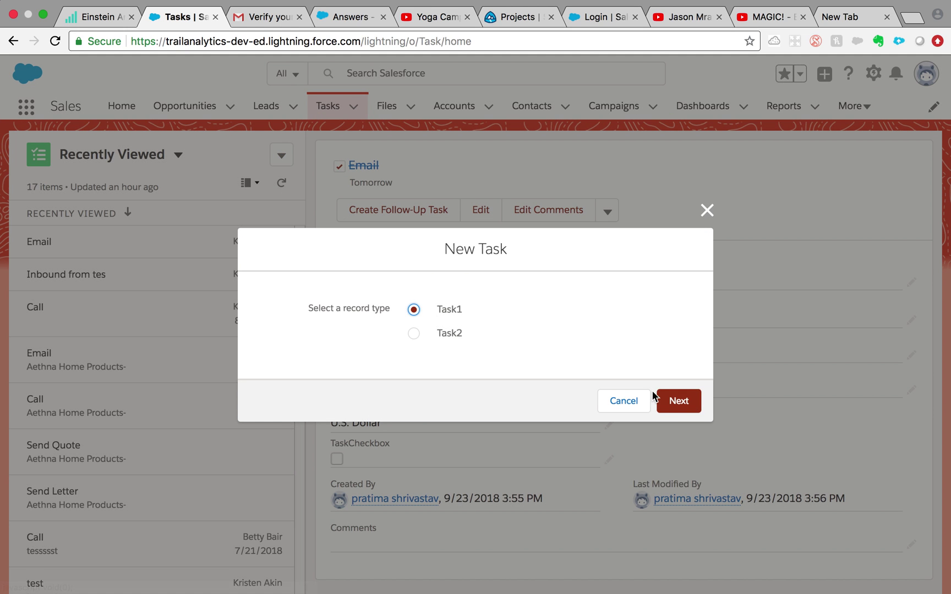
left_click(673, 407)
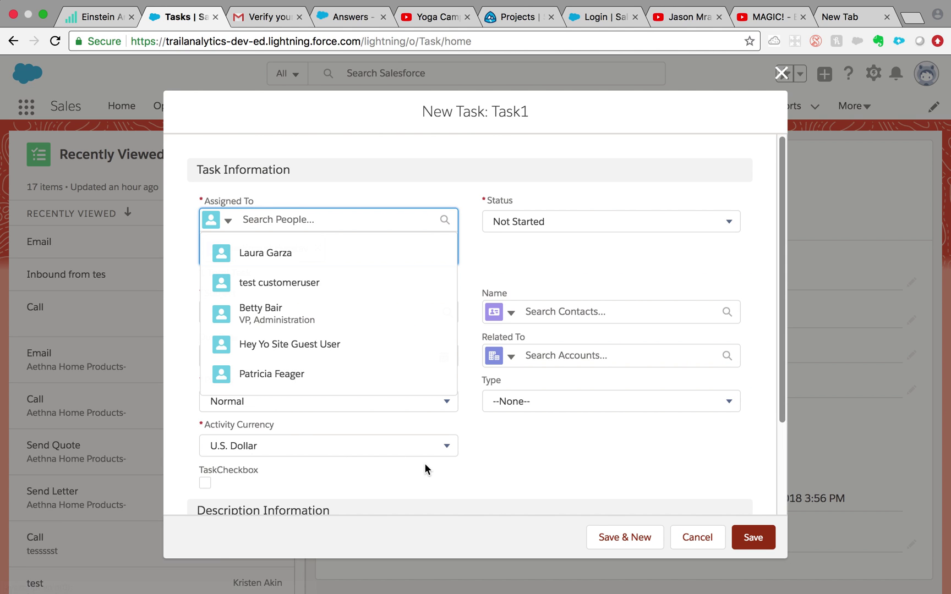
left_click(424, 463)
left_click(310, 289)
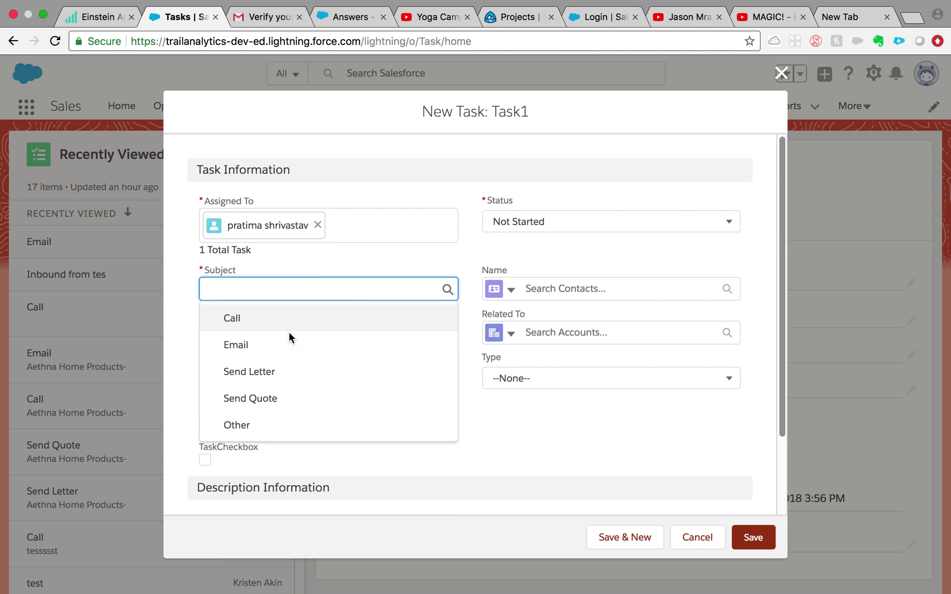
left_click(285, 346)
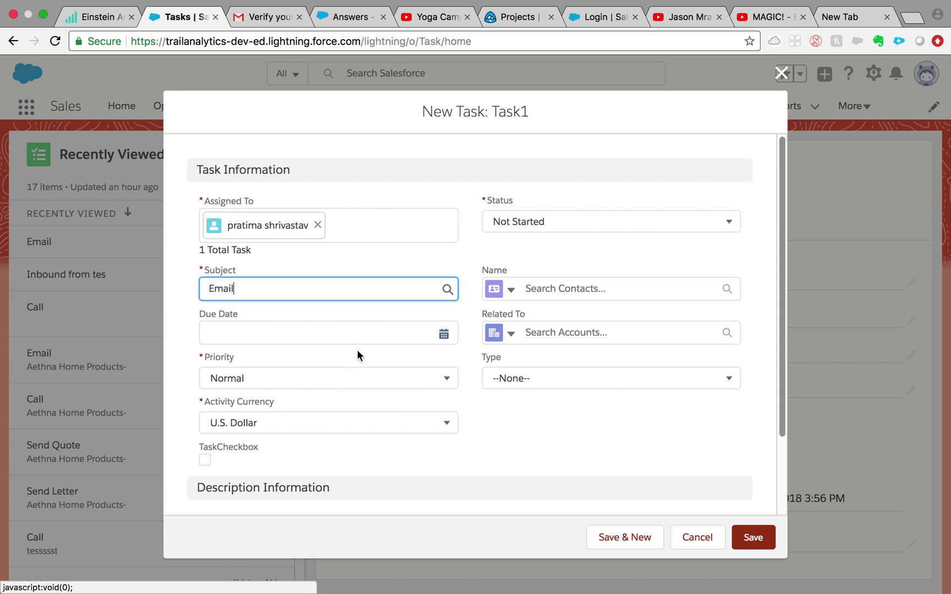
left_click(379, 331)
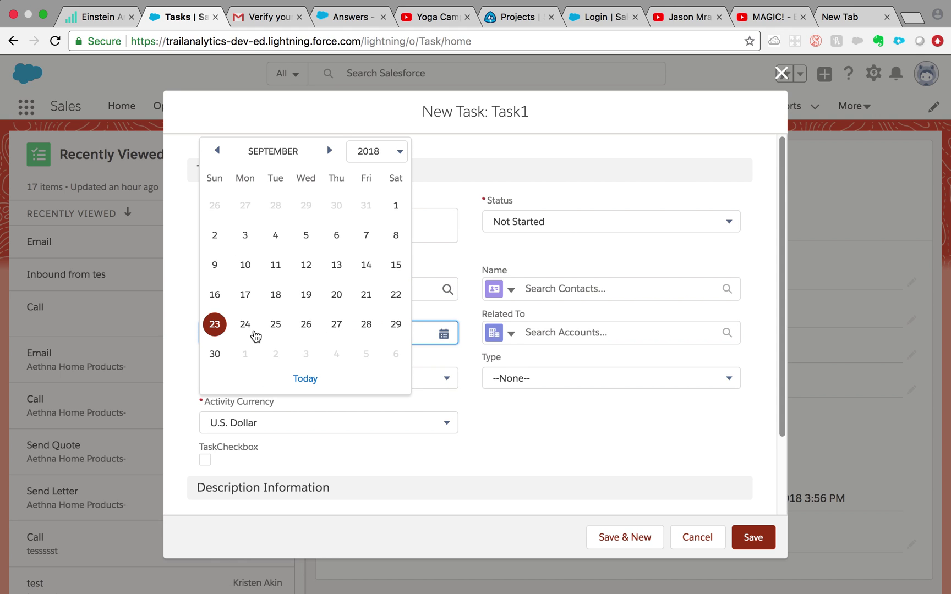
left_click(306, 328)
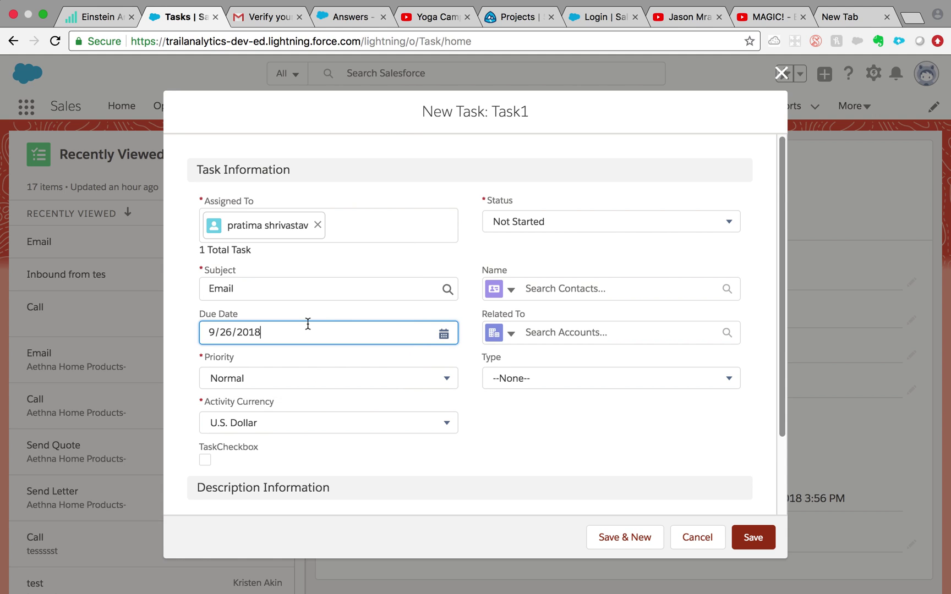
left_click(773, 542)
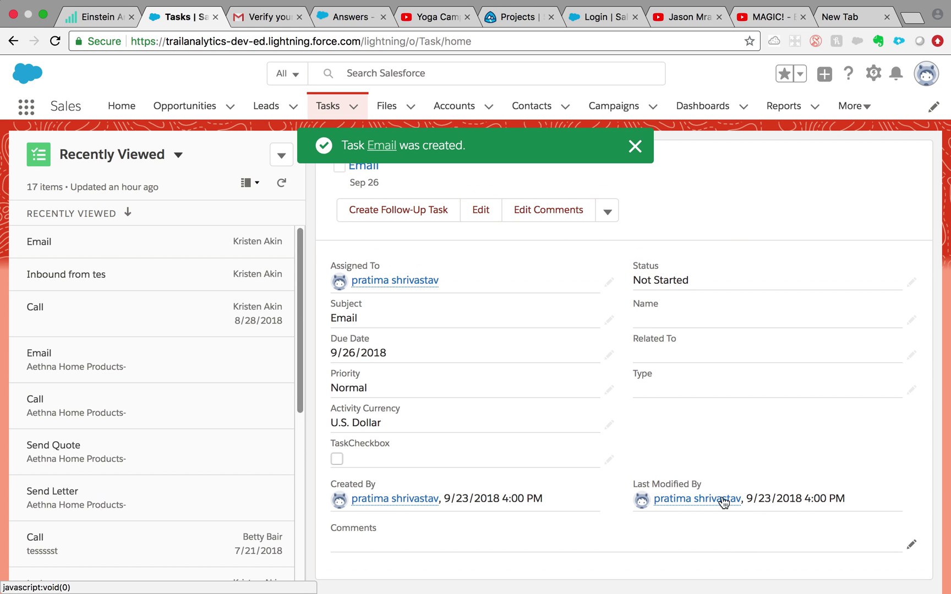
key("ctrl+Right")
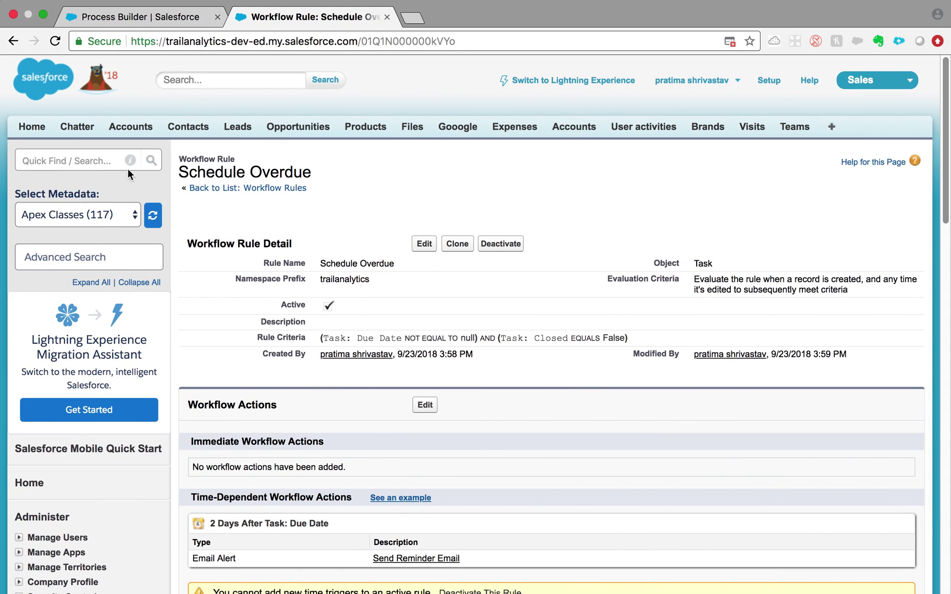
- Search the Time-Based Workflow queue, found via Quick Find 'time', with no filters
left_click(109, 162)
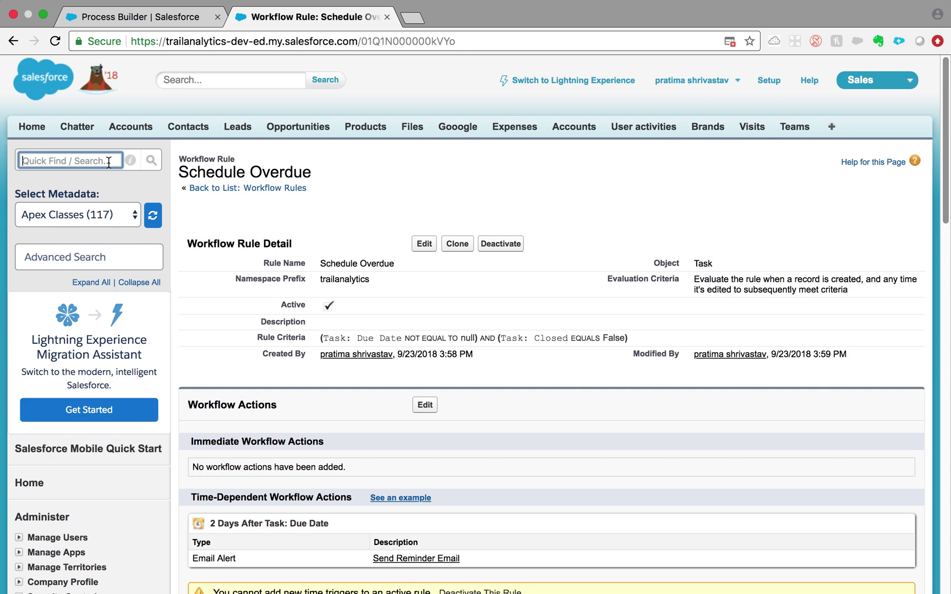
type("time")
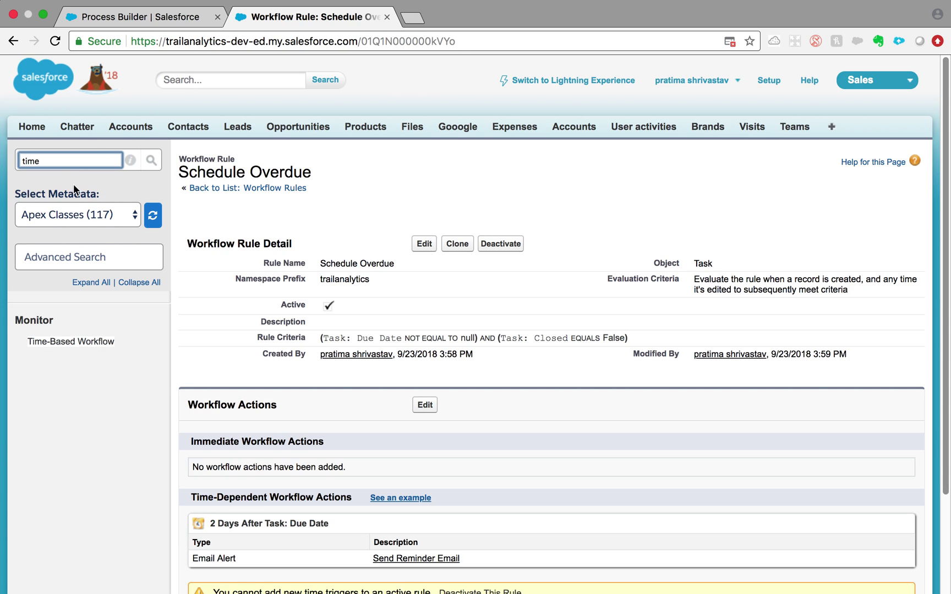
left_click(103, 341)
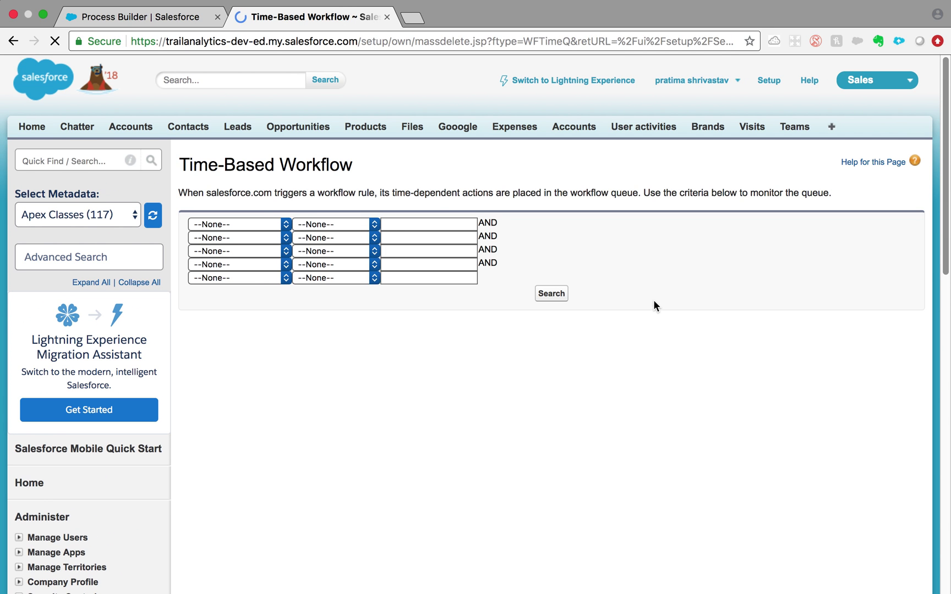
left_click(260, 224)
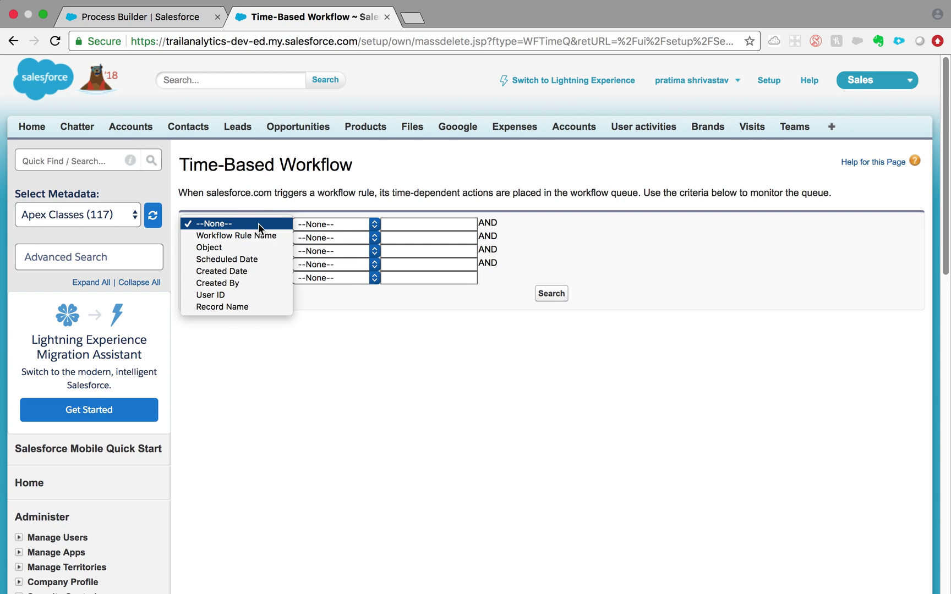
left_click(558, 297)
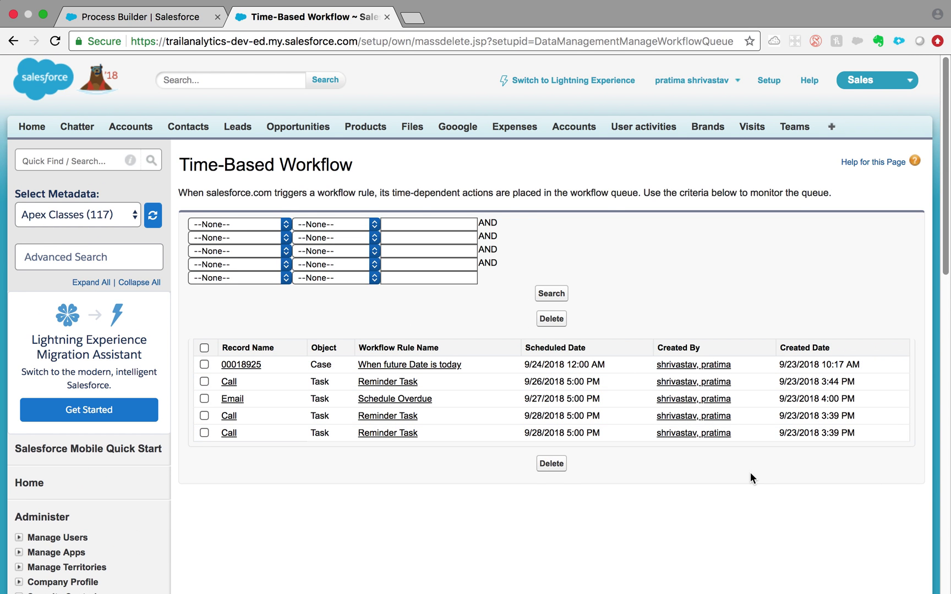
scroll(751, 473, "down", 2)
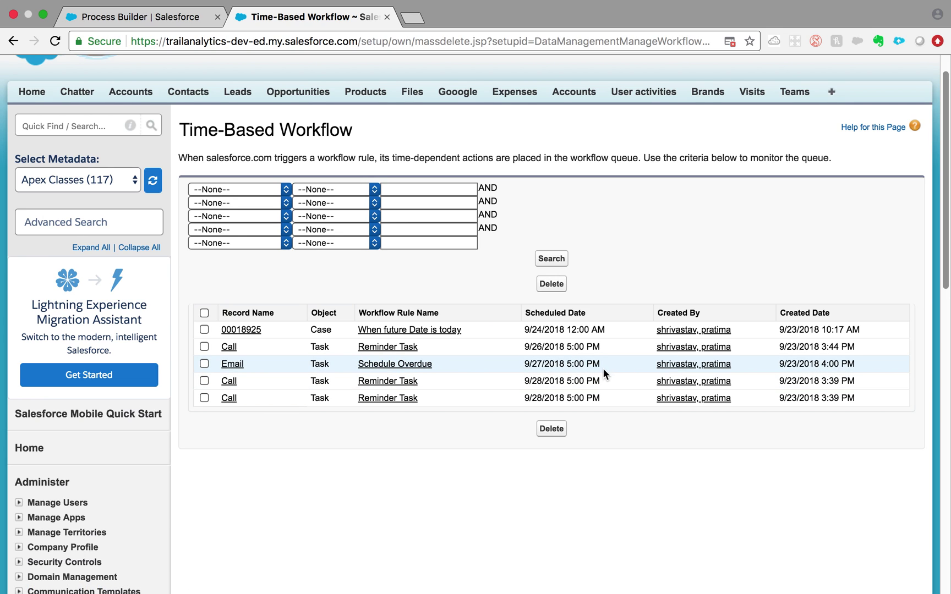
left_click_drag(778, 364, 863, 368)
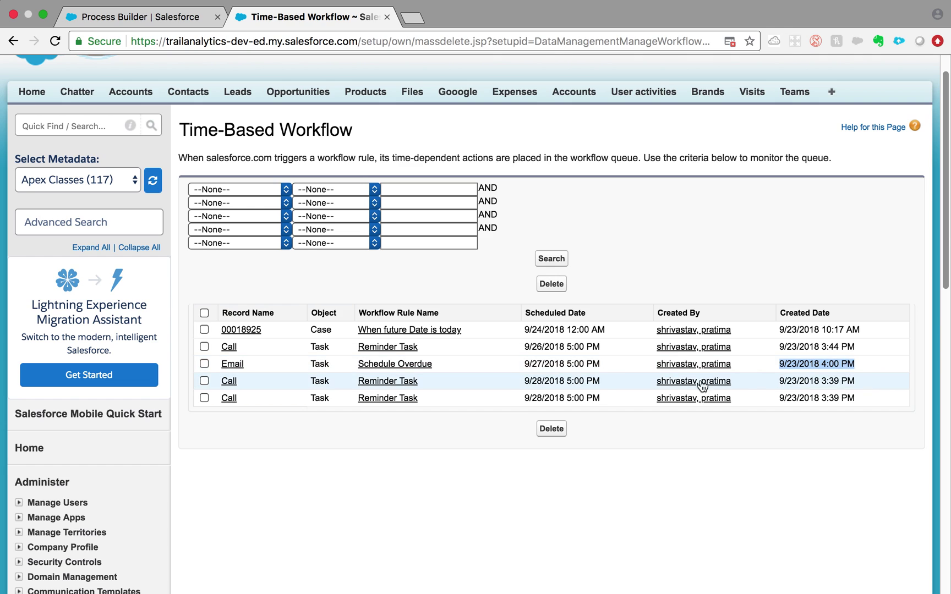
left_click_drag(520, 364, 571, 360)
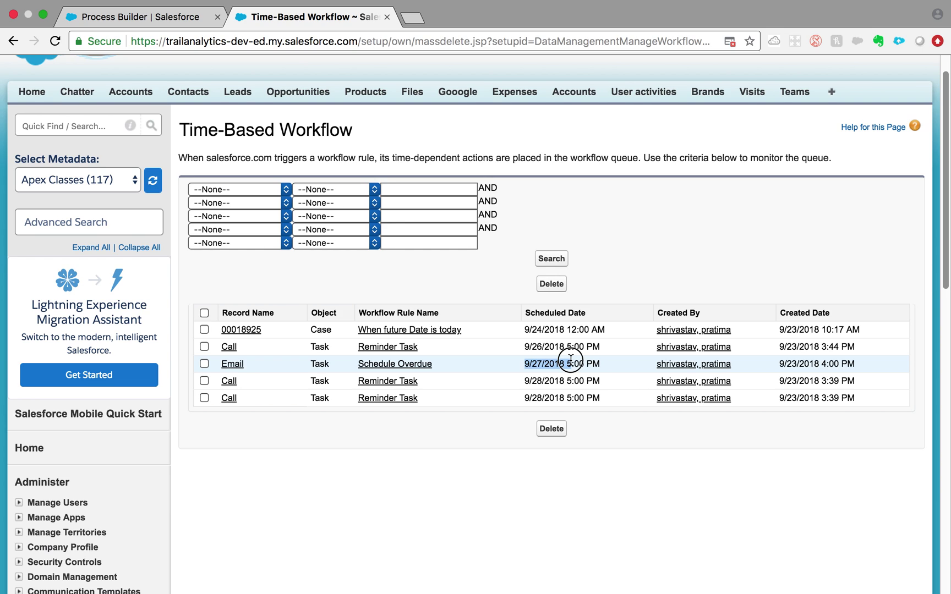
left_click_drag(570, 359, 566, 361)
left_click(460, 434)
scroll(453, 463, "up", 1)
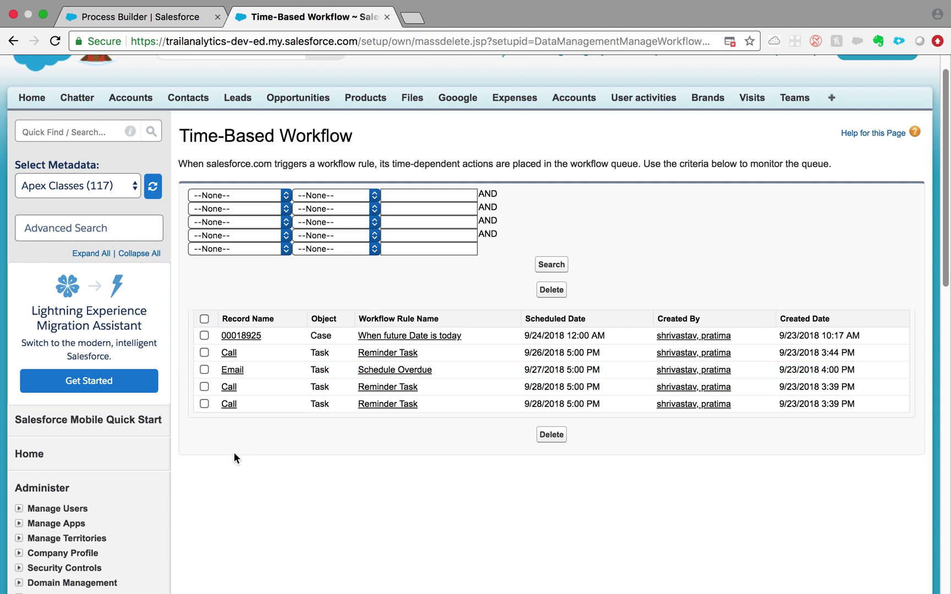
scroll(239, 435, "up", 3)
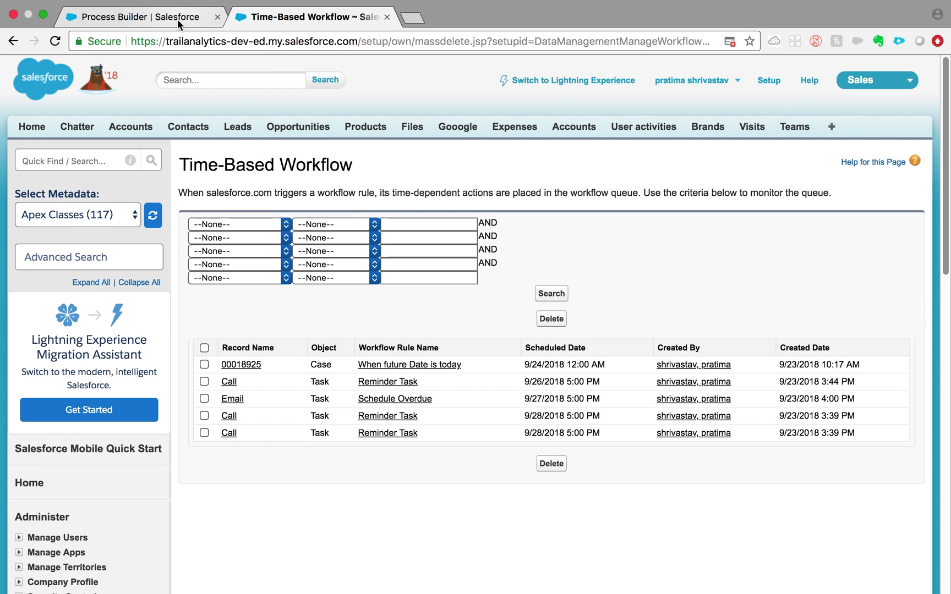
- Switch back to the Lightning window showing the Email task due 9/26/2018
key("ctrl+Left")
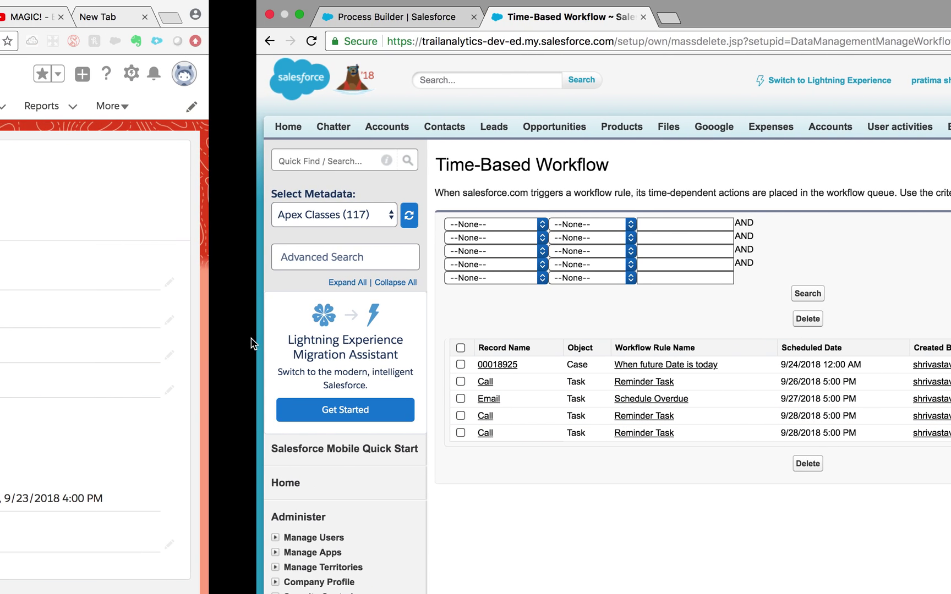